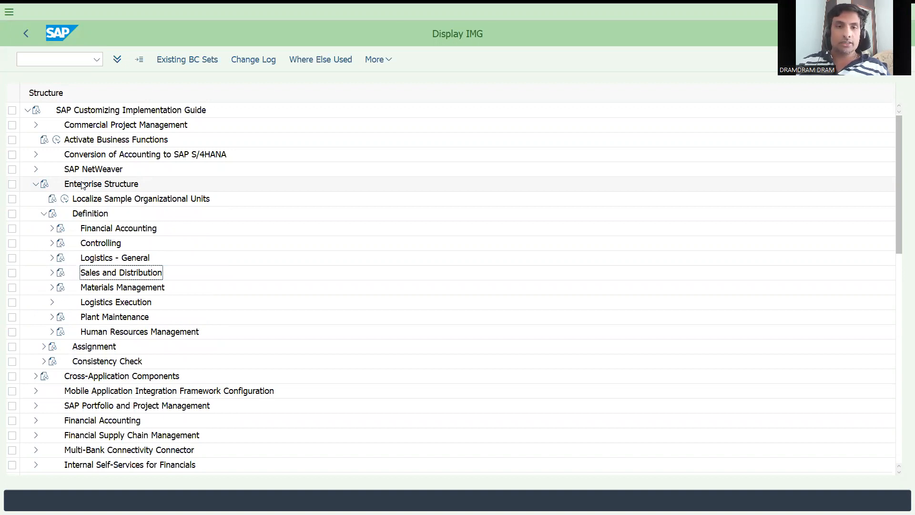
key(Right)
key(Down)
key(Down)
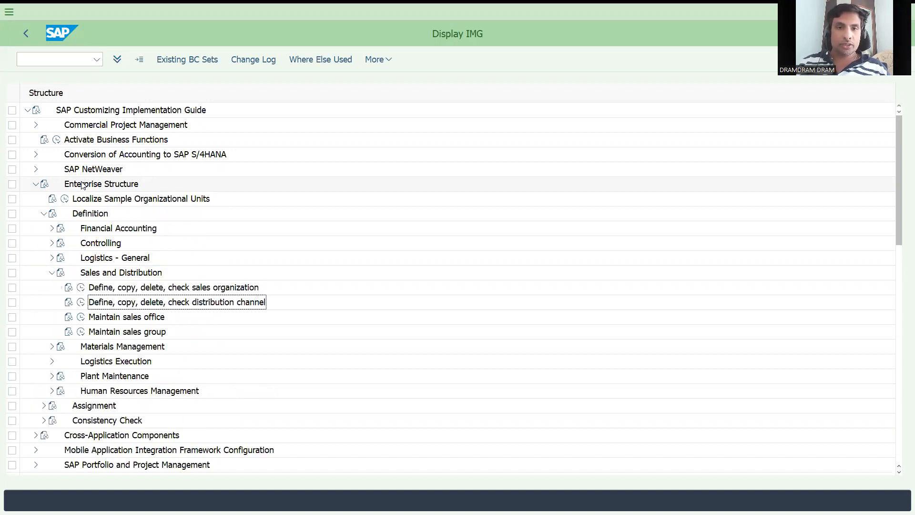
key(Up)
key(Up)
key(Left)
key(Up)
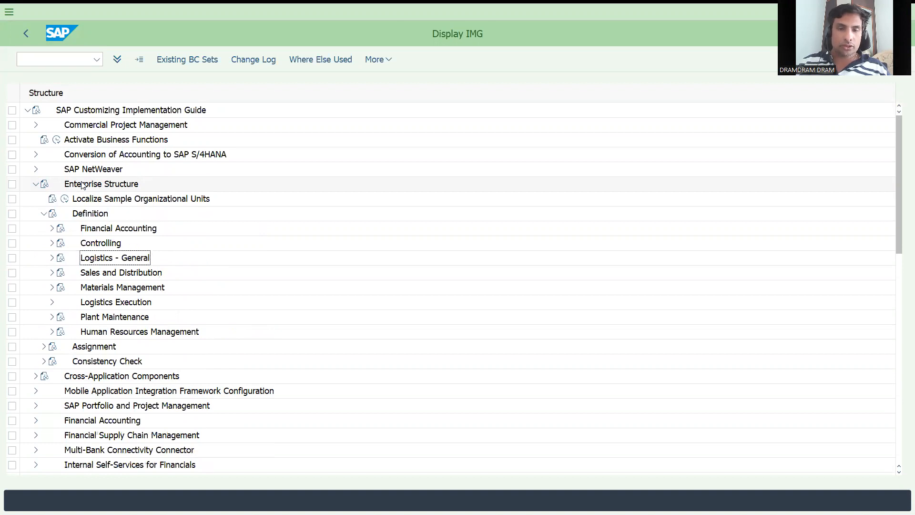
key(Down)
key(Down)
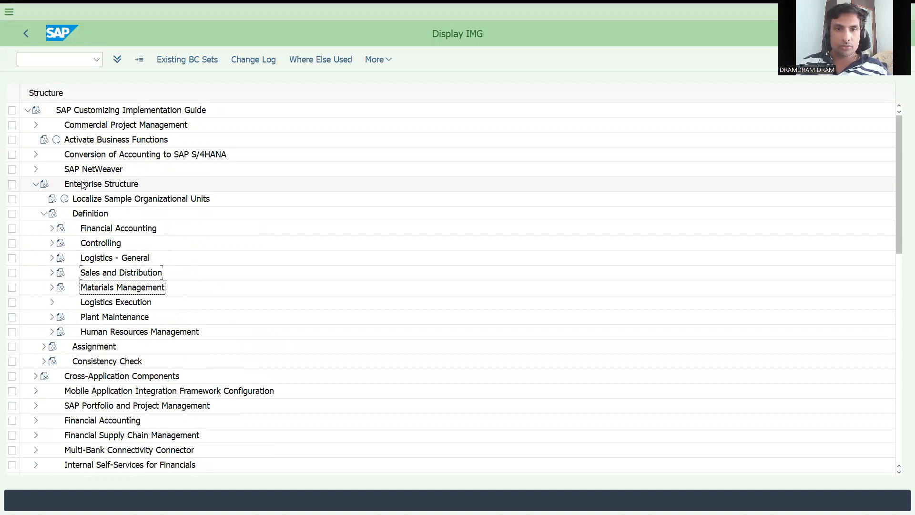
key(Down)
- Open the Define Division activity under Logistics - General in the Enterprise Structure definition
key(Up)
key(Up)
key(Up)
key(Right)
key(Down)
key(Down)
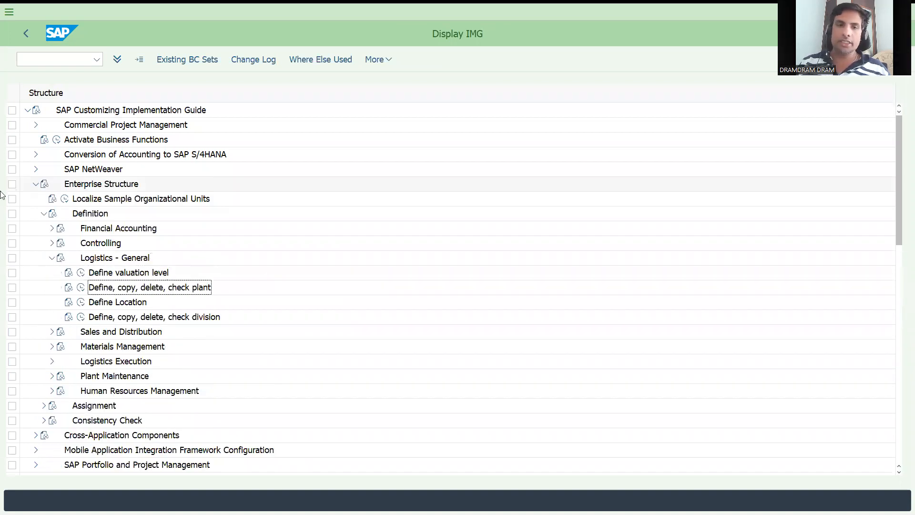
click(81, 317)
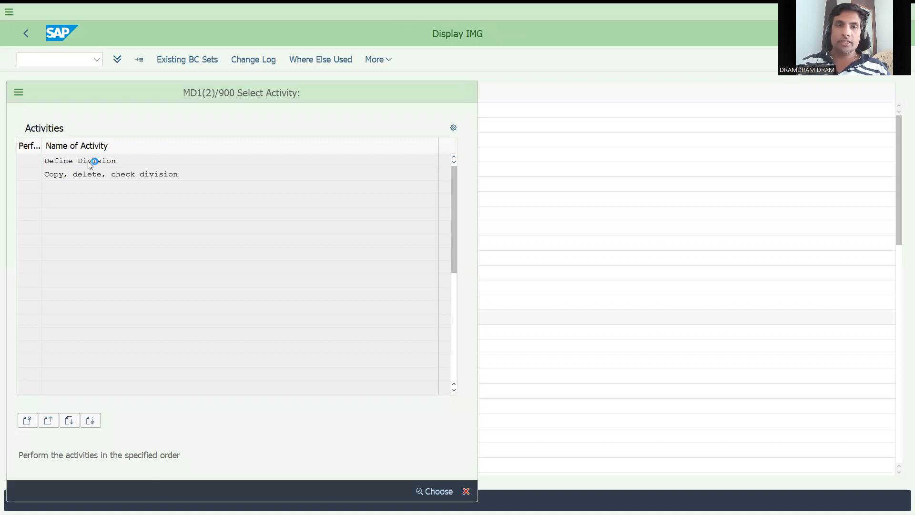
double_click(88, 161)
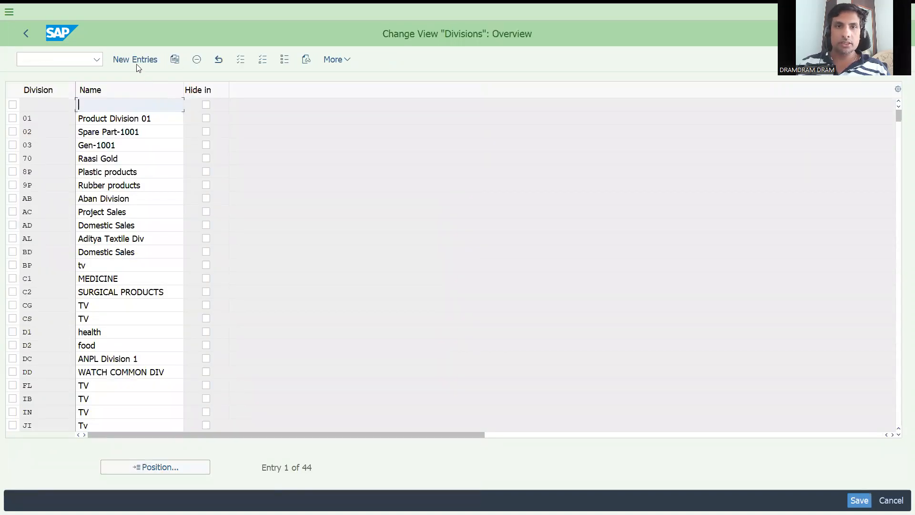
- Add a new division entry with the code KR and the name "subcriptions"
click(137, 66)
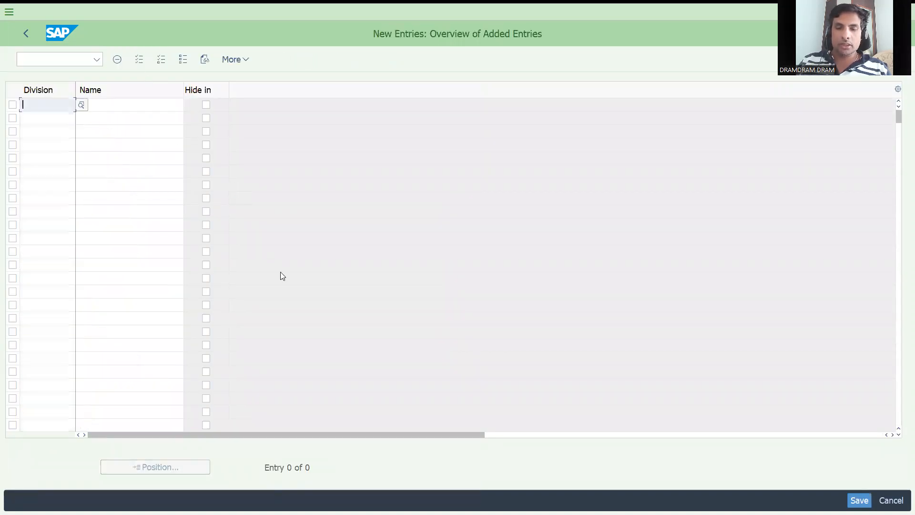
text(kr)
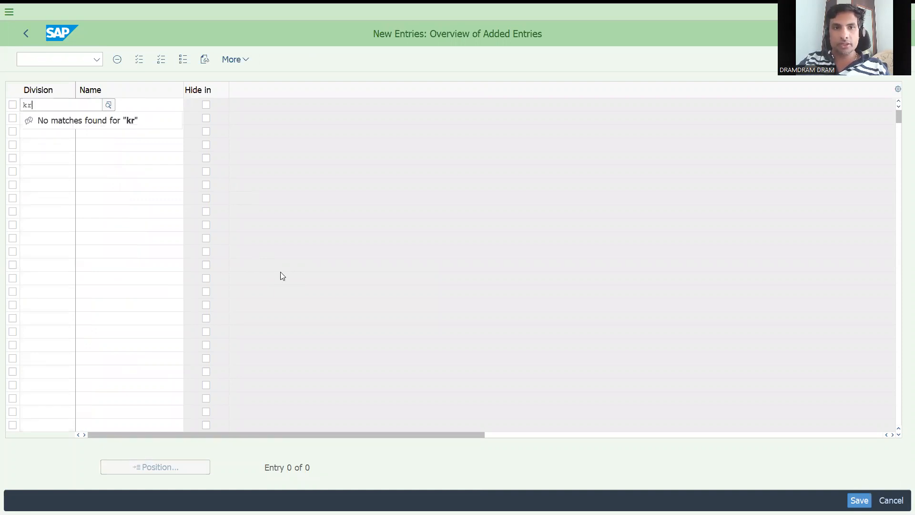
key(Tab)
text(su)
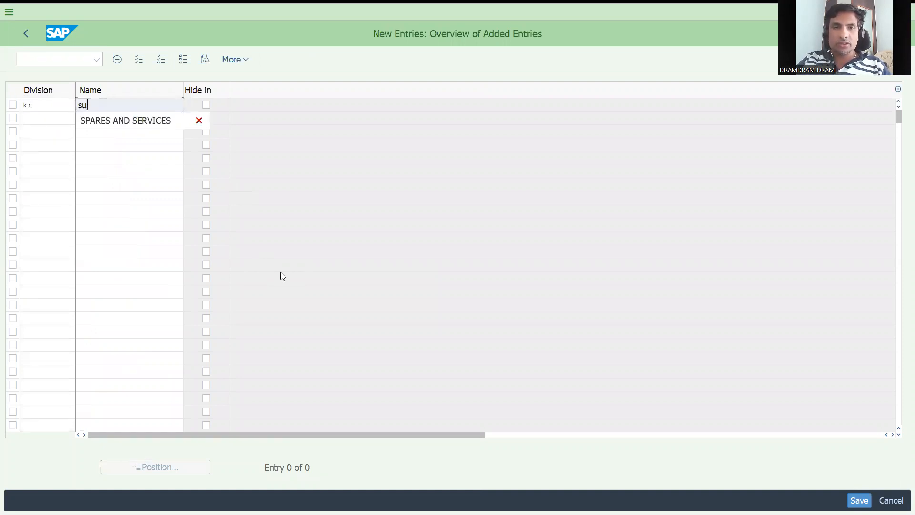
text(bcriptions)
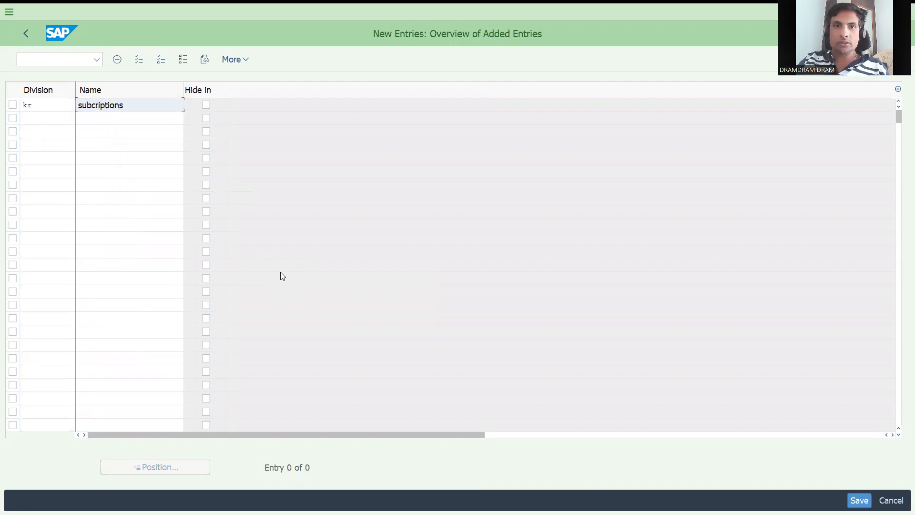
key(Return)
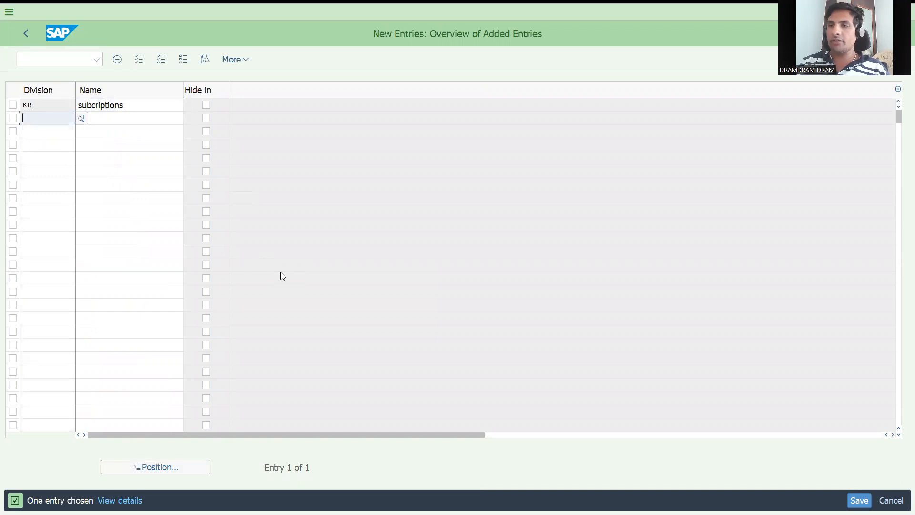
- Save the new division and create a customizing request with the short description "ES:Devisions"
key(ctrl+s)
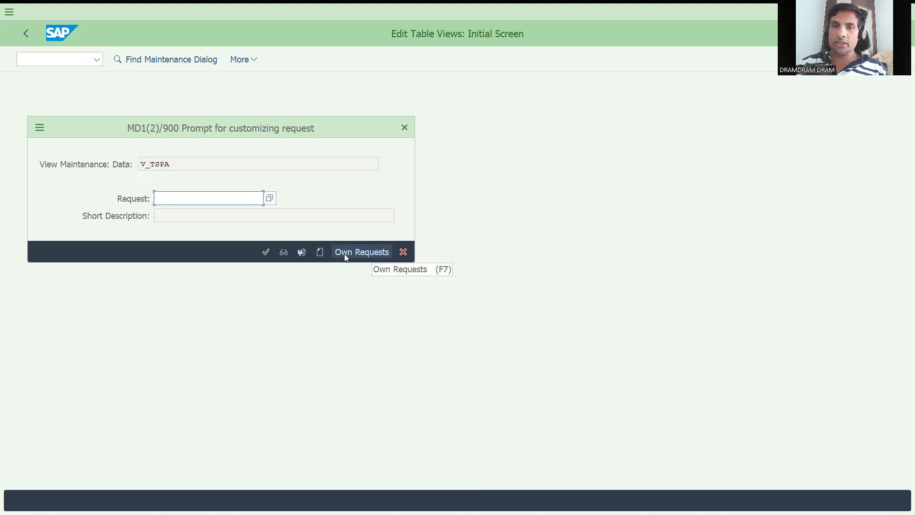
click(319, 253)
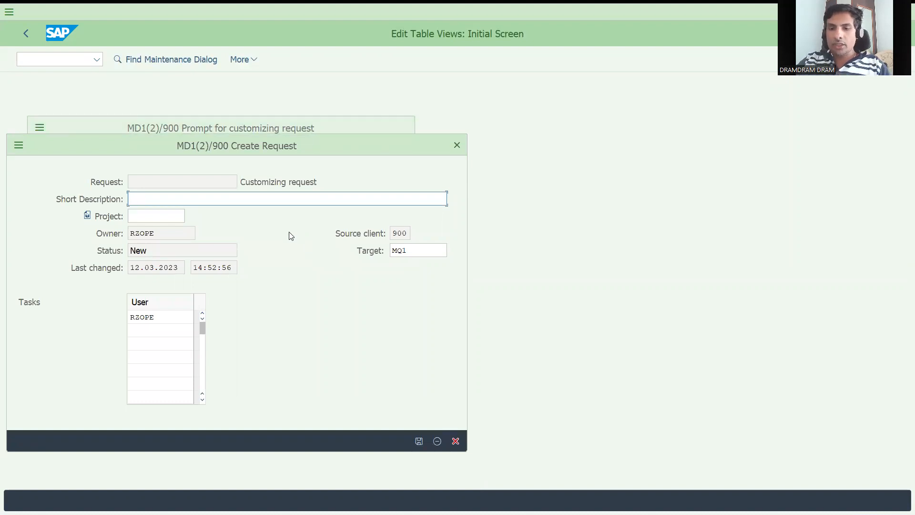
text(asd)
key(BackSpace)
key(BackSpace)
key(BackSpace)
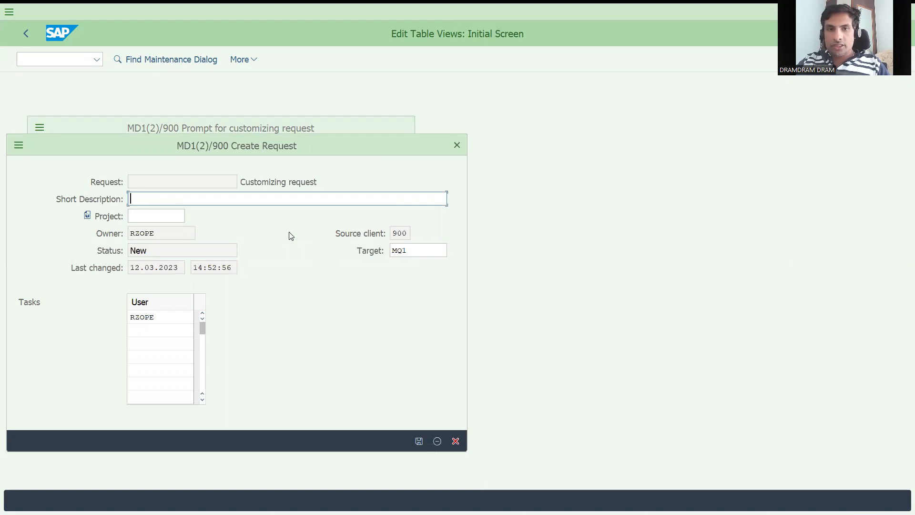
text(ES)
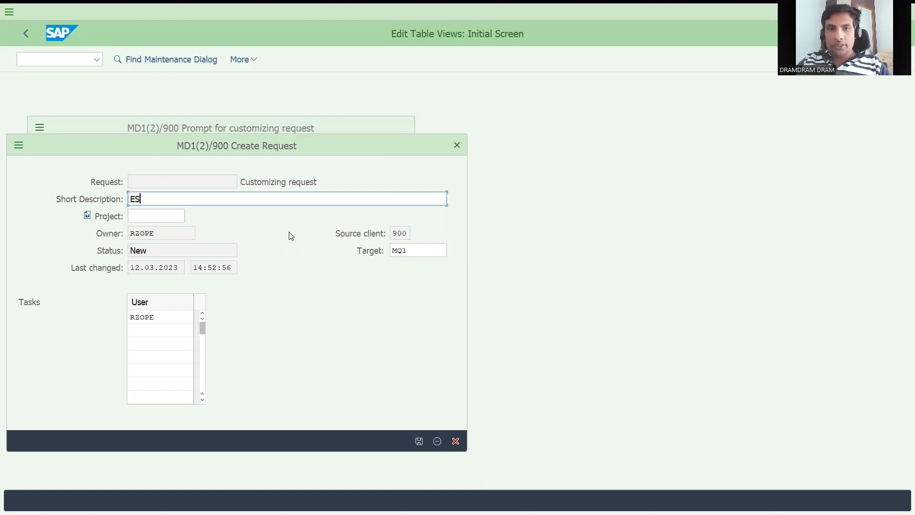
text(:de)
key(BackSpace)
key(BackSpace)
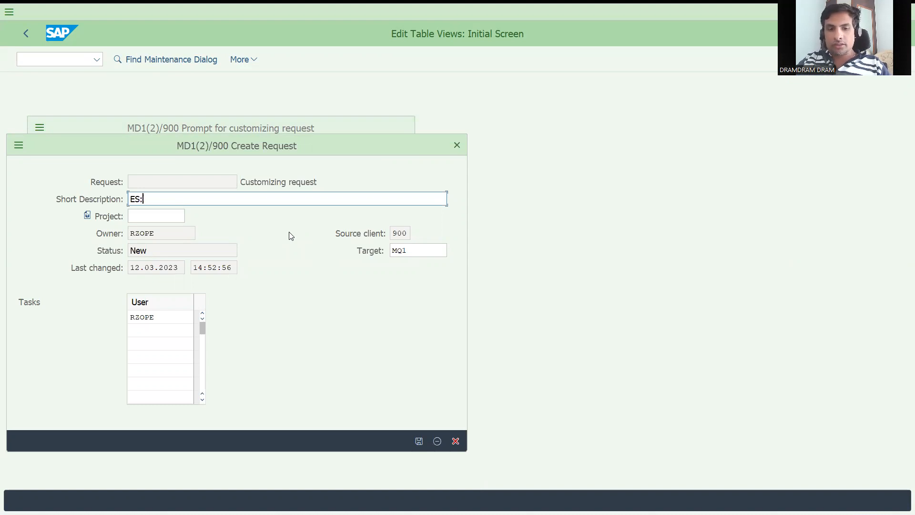
text(Devision)
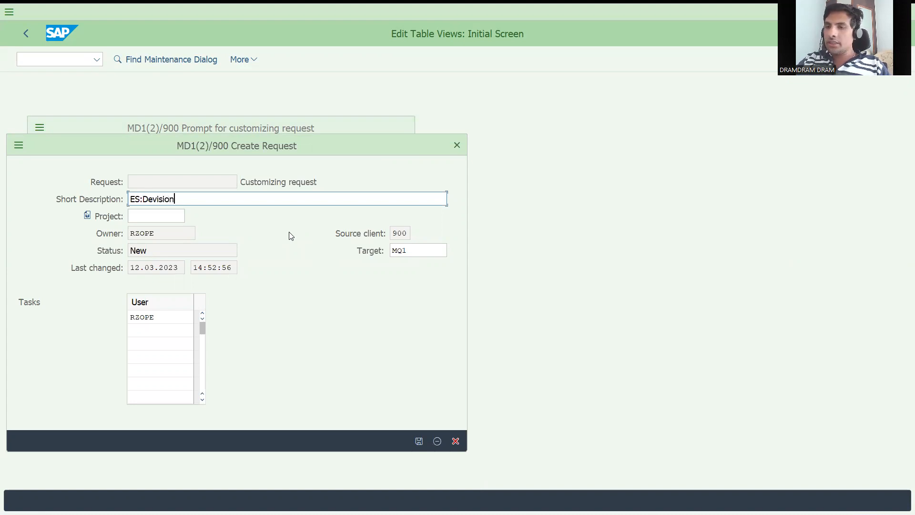
text(s)
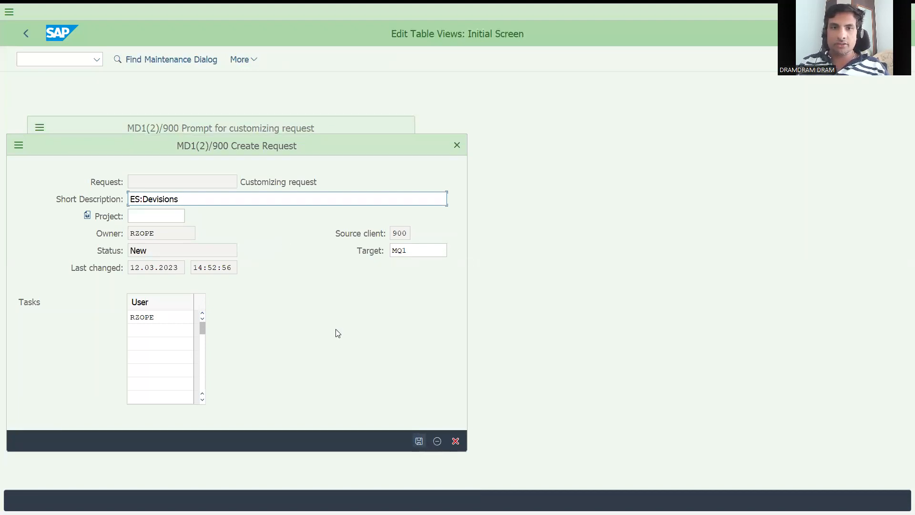
key(Return)
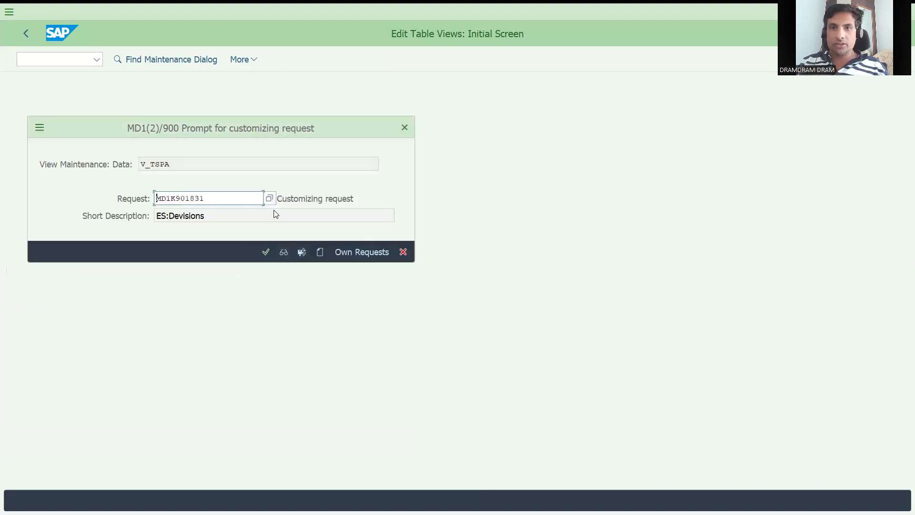
- Review the list of own customizing requests and confirm the ES:Devisions request for saving the division
click(352, 251)
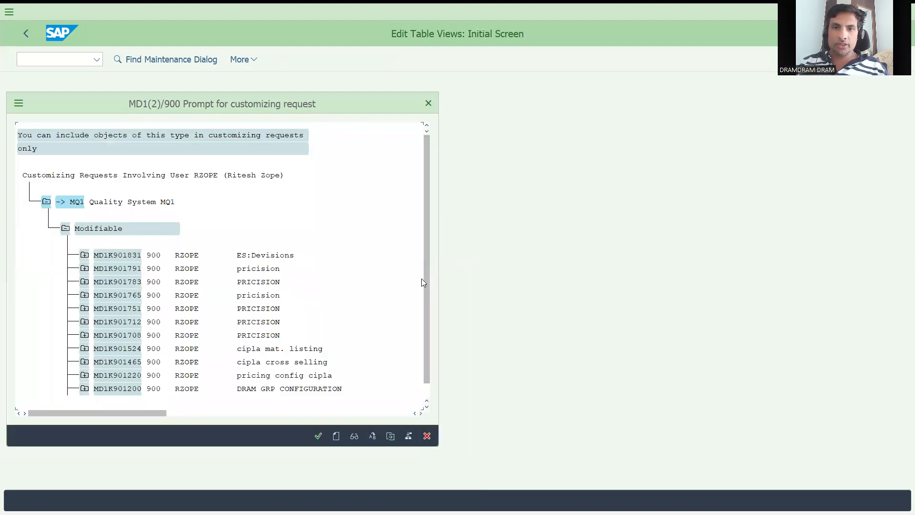
drag(426, 289, 427, 328)
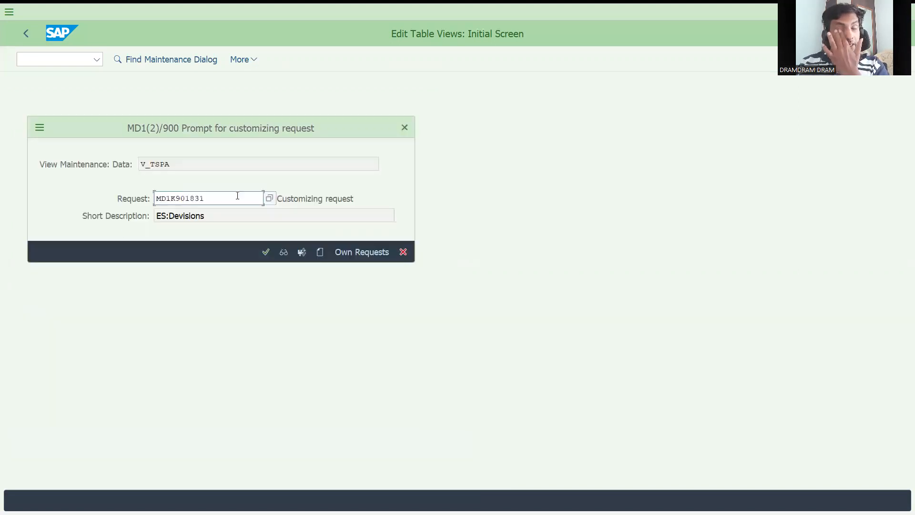
click(266, 253)
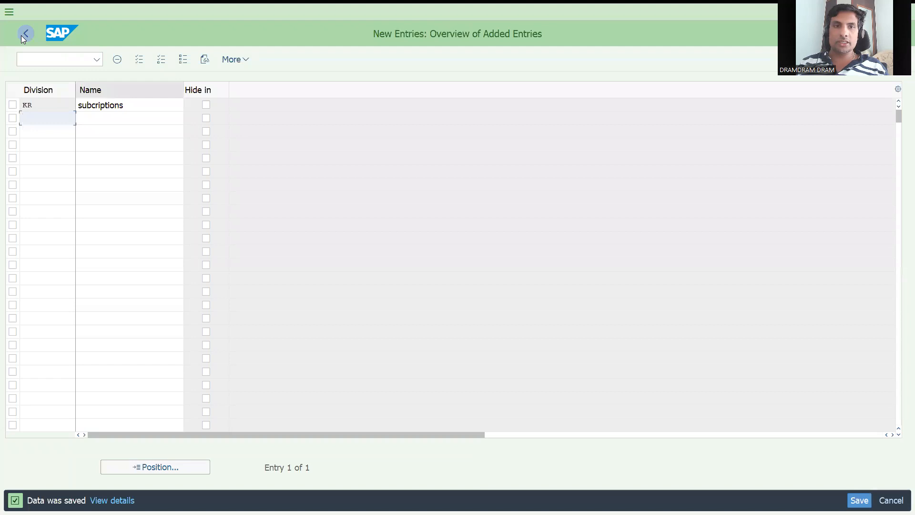
- Leave the division entries and open the Transport Organizer with the transaction code /nse09
click(34, 57)
text(/nse09)
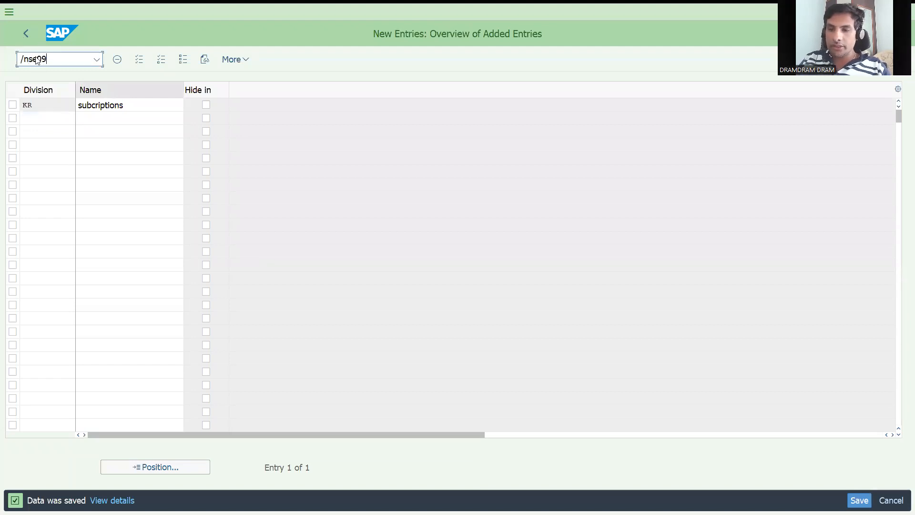
key(Return)
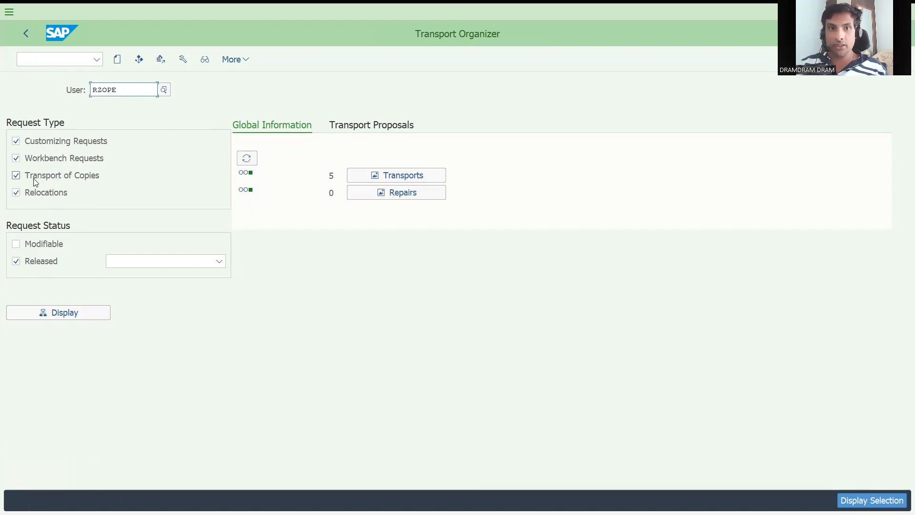
- Display the user's modifiable requests, excluding released requests and workbench requests
click(16, 243)
click(16, 243)
click(16, 244)
click(17, 159)
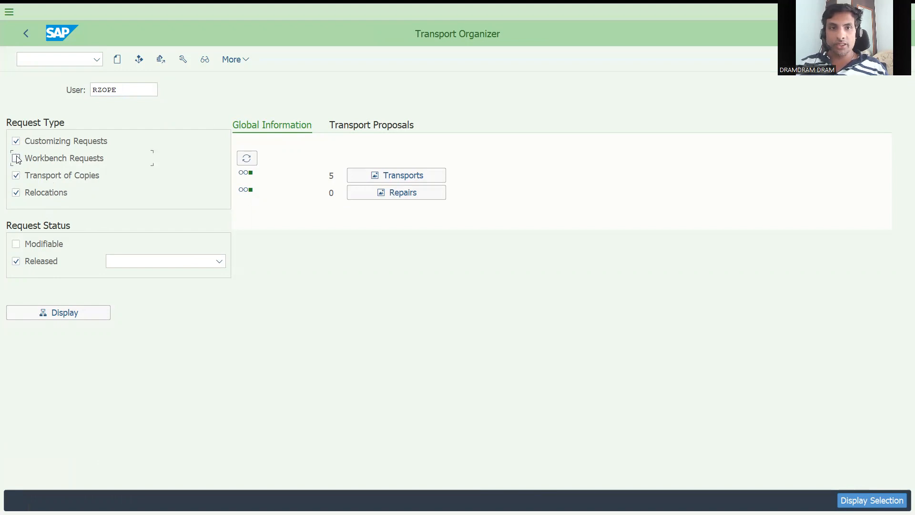
click(17, 261)
click(16, 244)
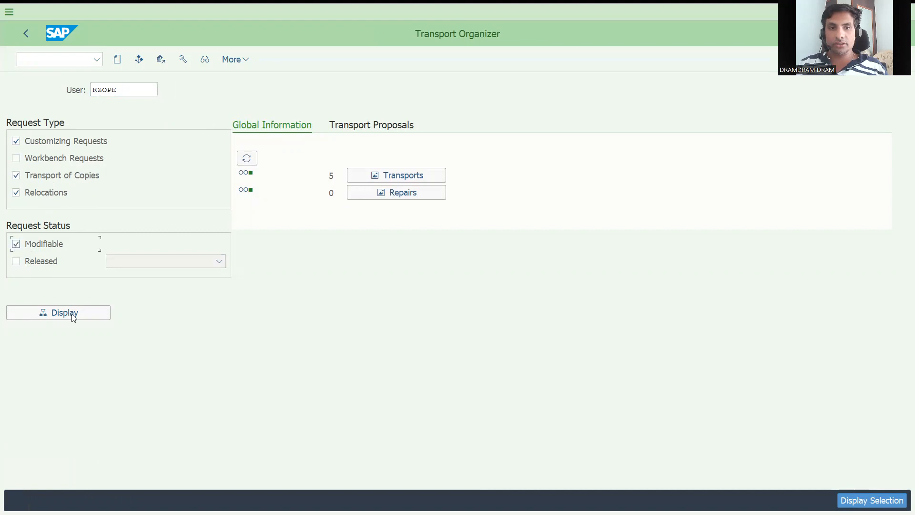
click(71, 316)
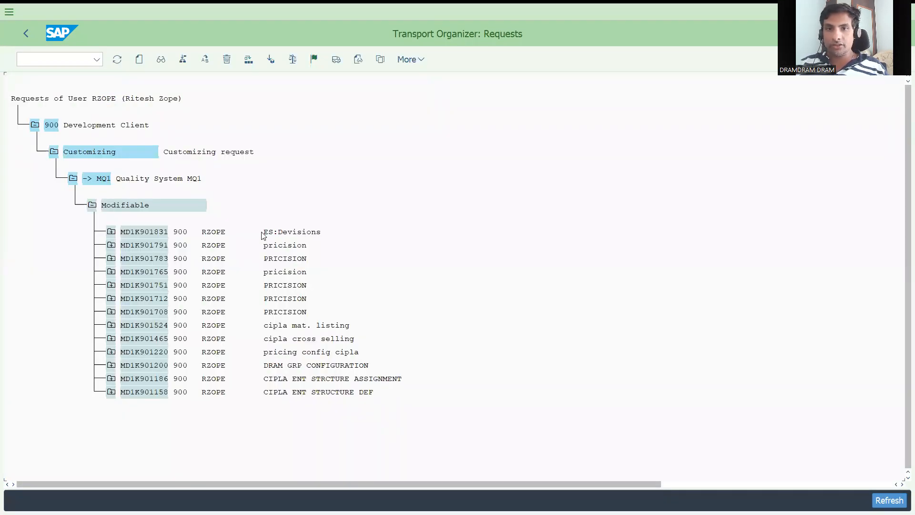
- Expand the ES:Devisions request through its customizing task, IMG activity and view maintenance data to the V_TSPA contents
click(112, 232)
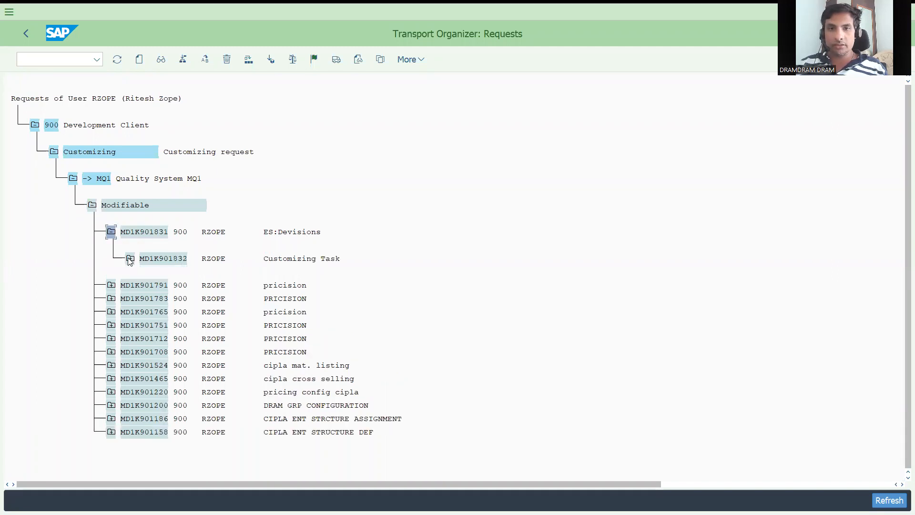
click(129, 259)
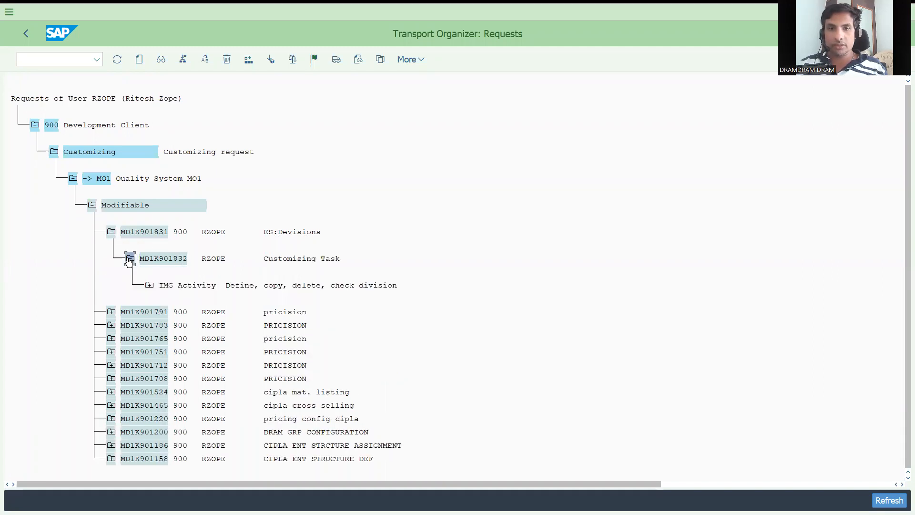
click(149, 286)
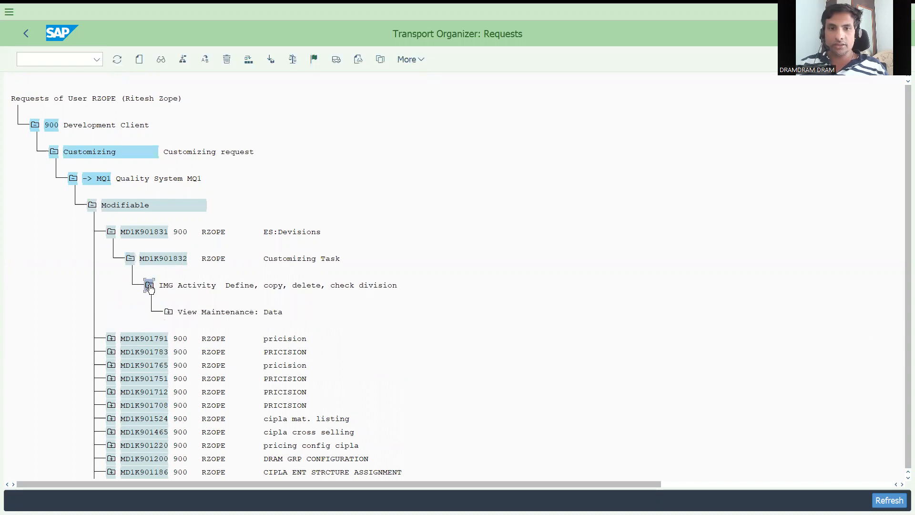
click(169, 313)
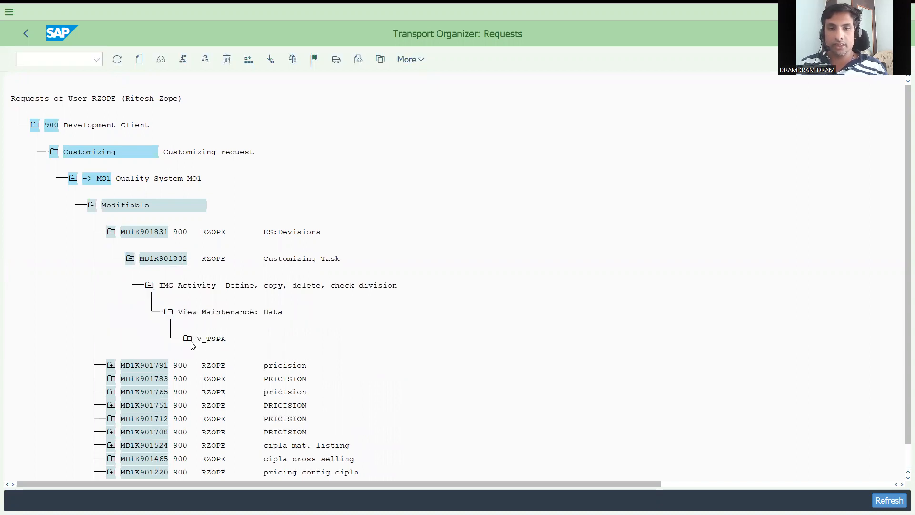
click(187, 339)
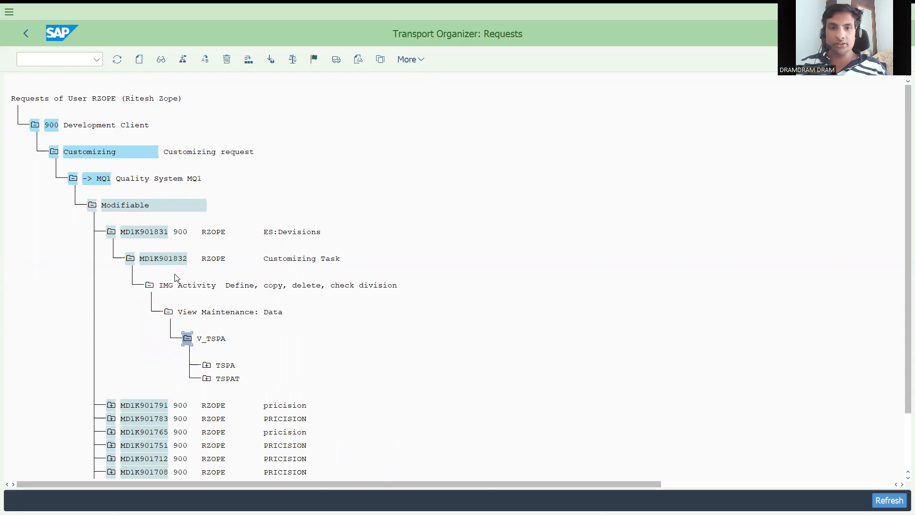
- Open the ES:Devisions request from the tree and display its properties
click(130, 258)
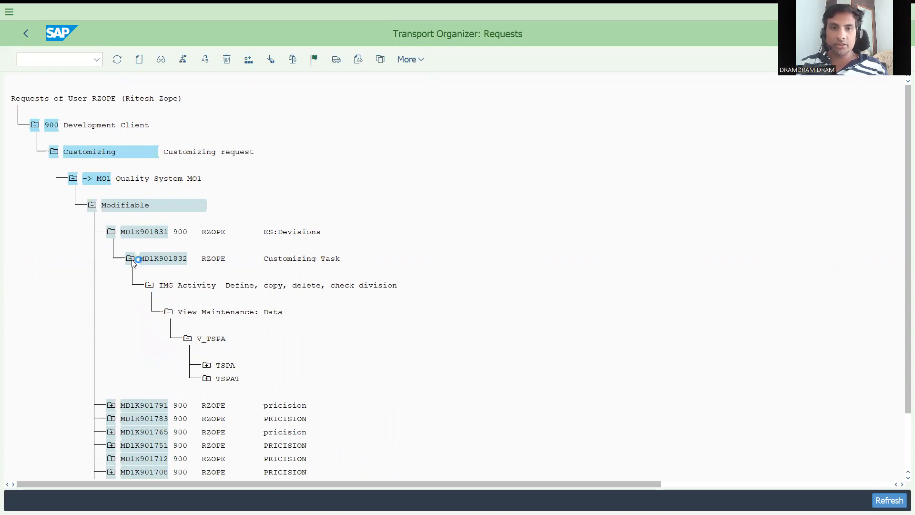
double_click(128, 235)
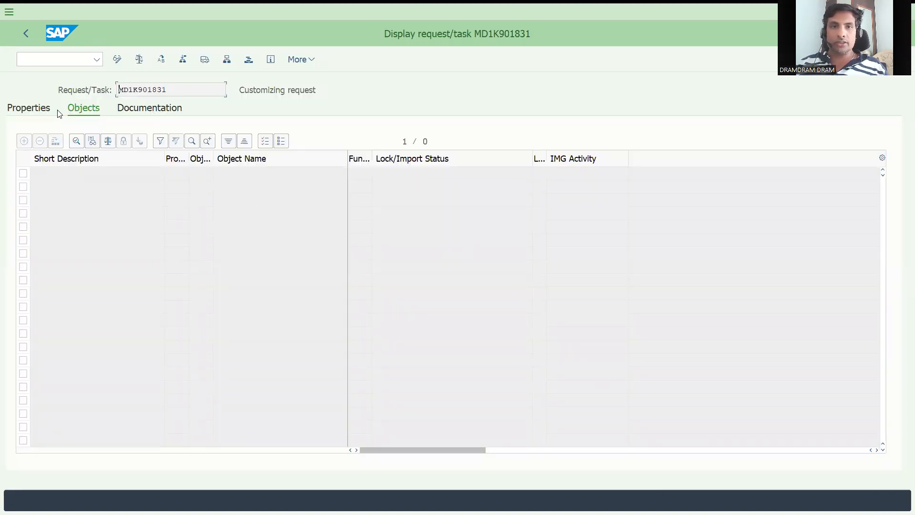
click(43, 111)
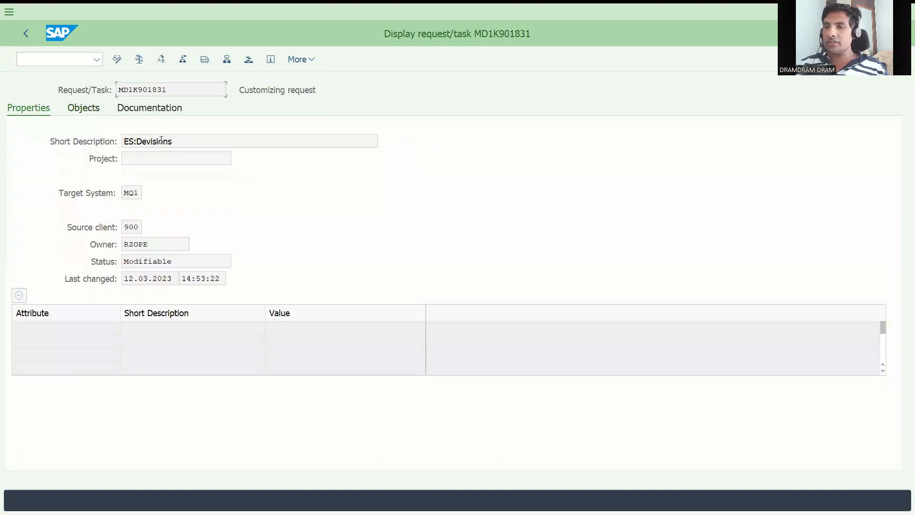
- Change the request's short description to ES:Devision, save it and return to the request tree
click(117, 59)
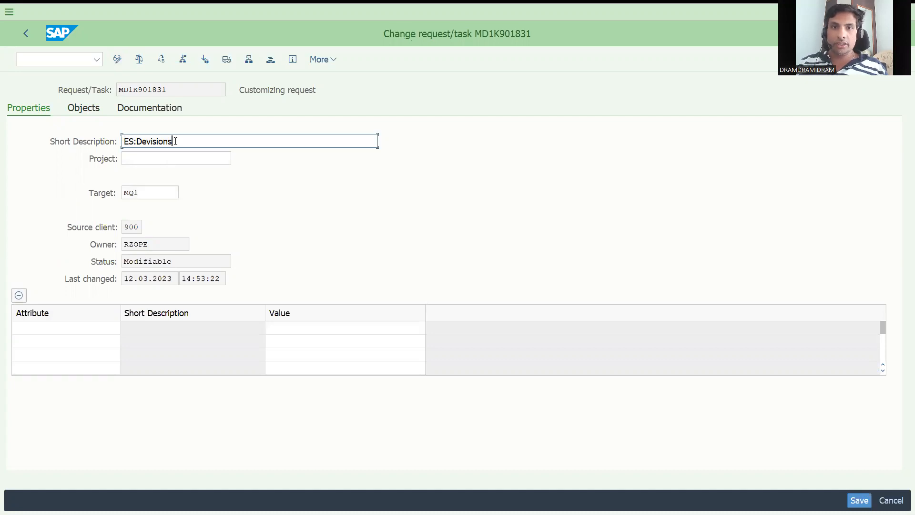
key(BackSpace)
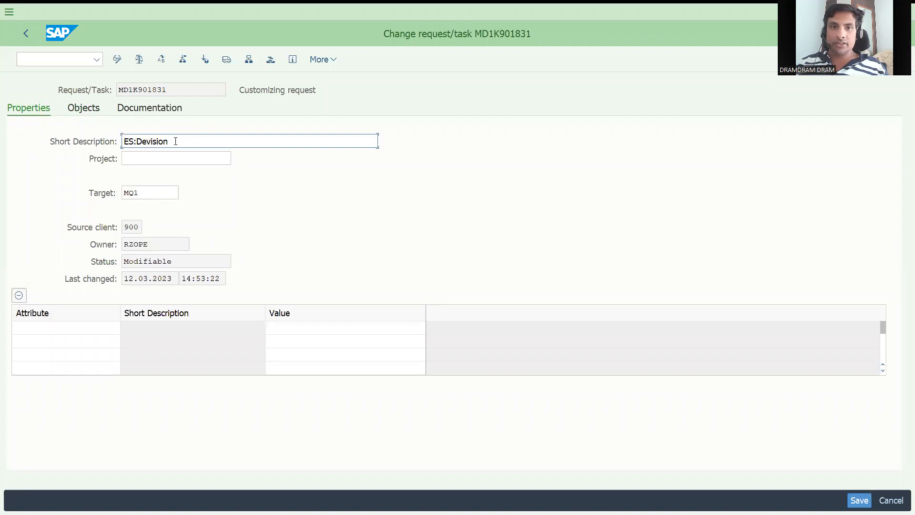
key(ctrl+s)
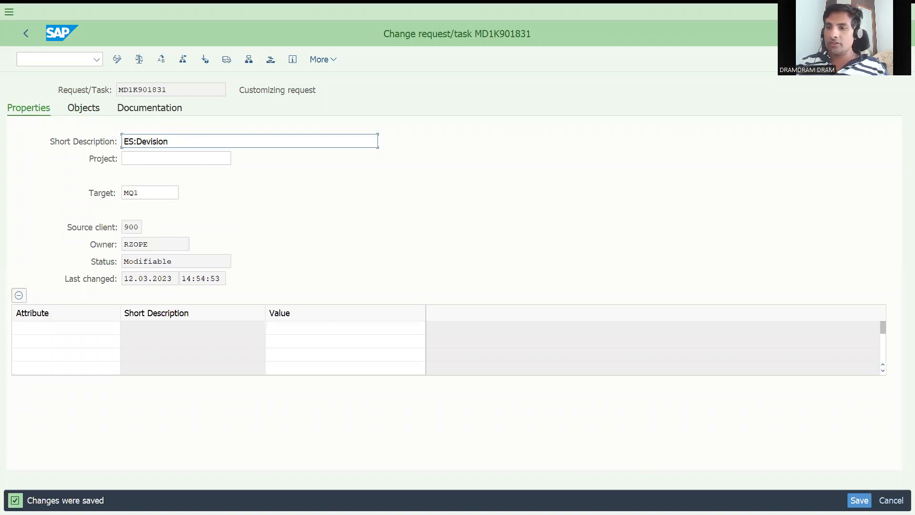
click(859, 500)
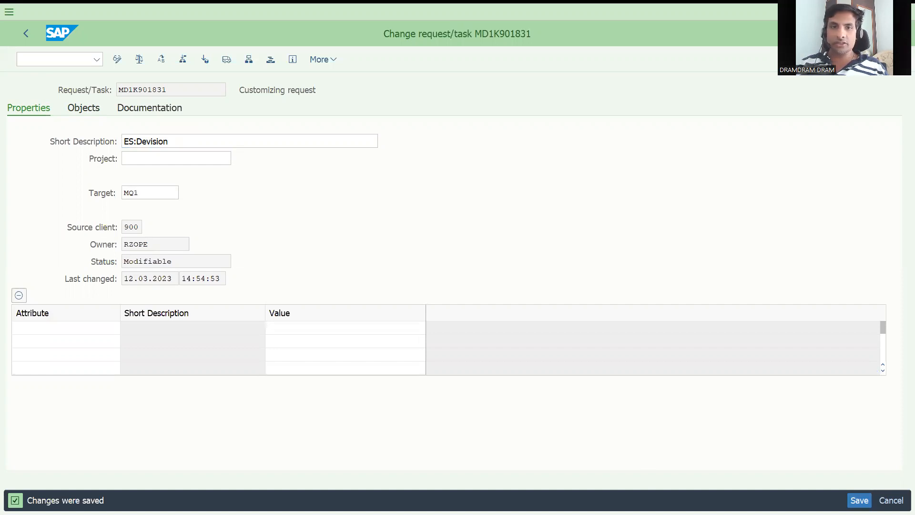
click(27, 35)
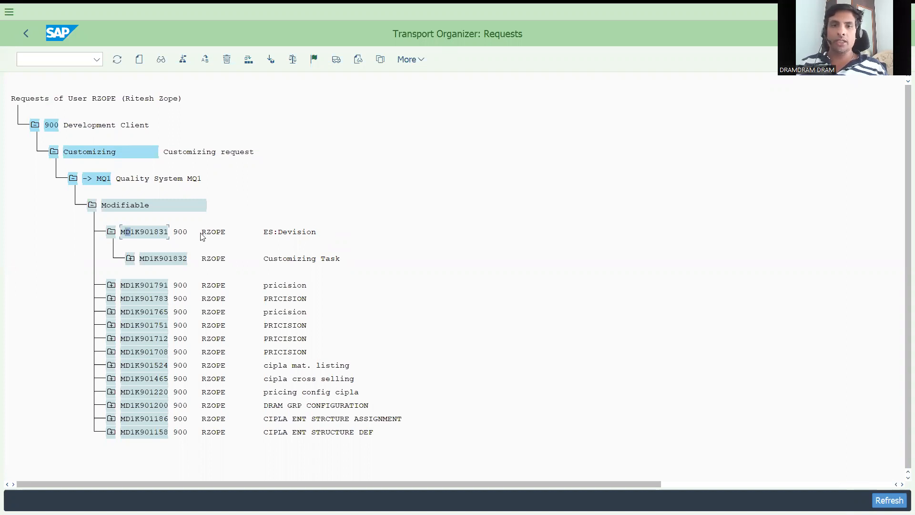
- Release the customizing task under the ES:Devision request
click(143, 261)
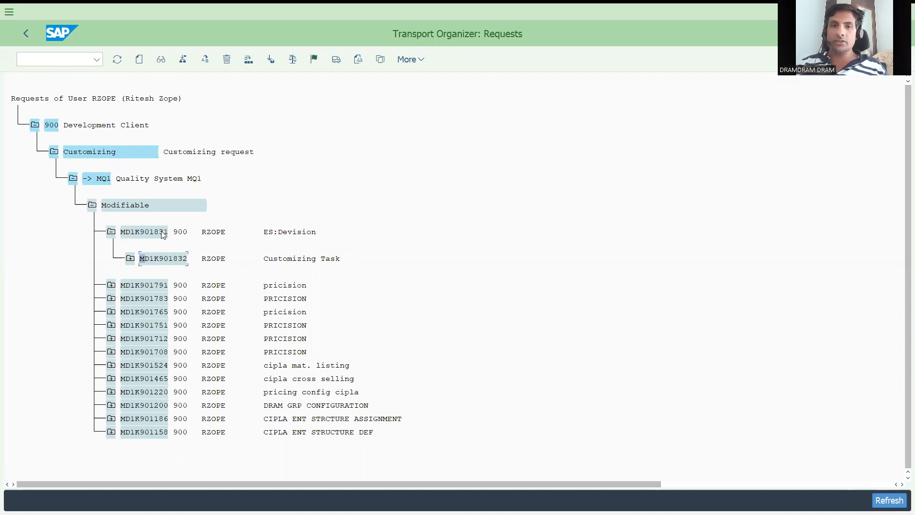
click(148, 261)
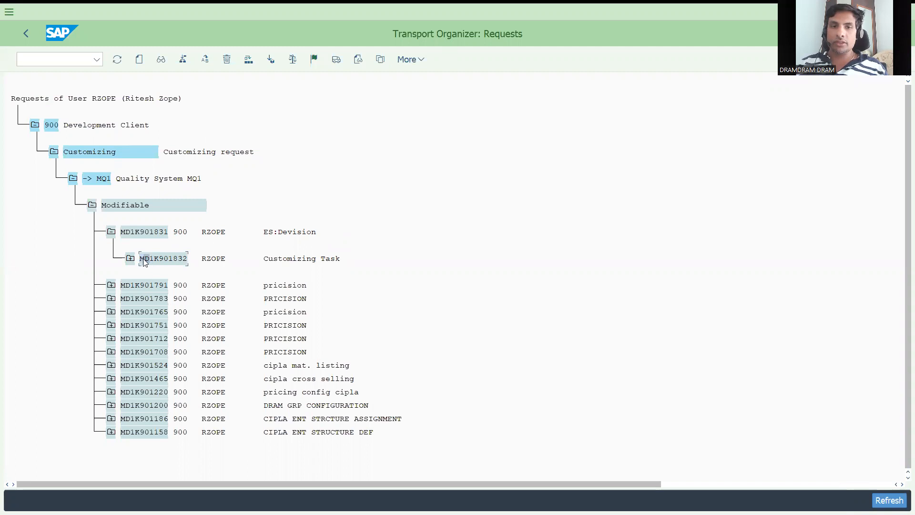
click(336, 63)
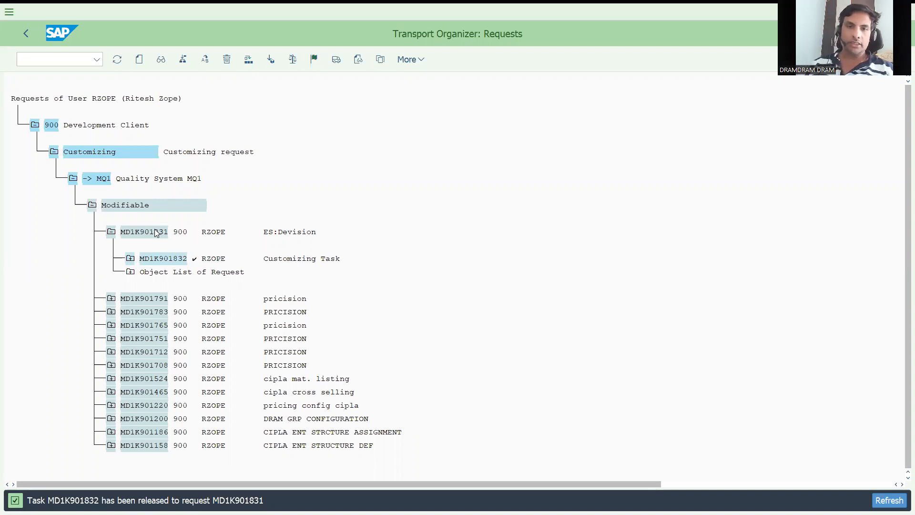
- Release the ES:Devision request itself, refreshing the request list, and return from its transport logs
click(314, 59)
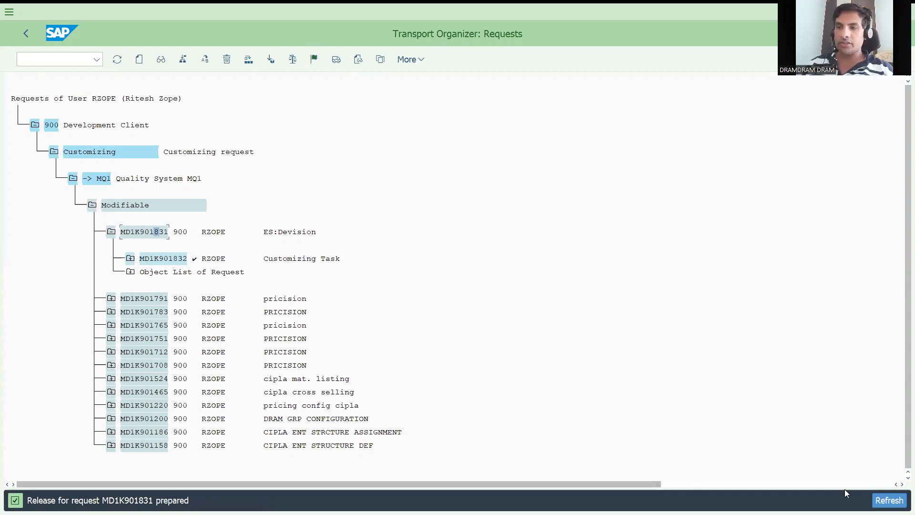
click(890, 500)
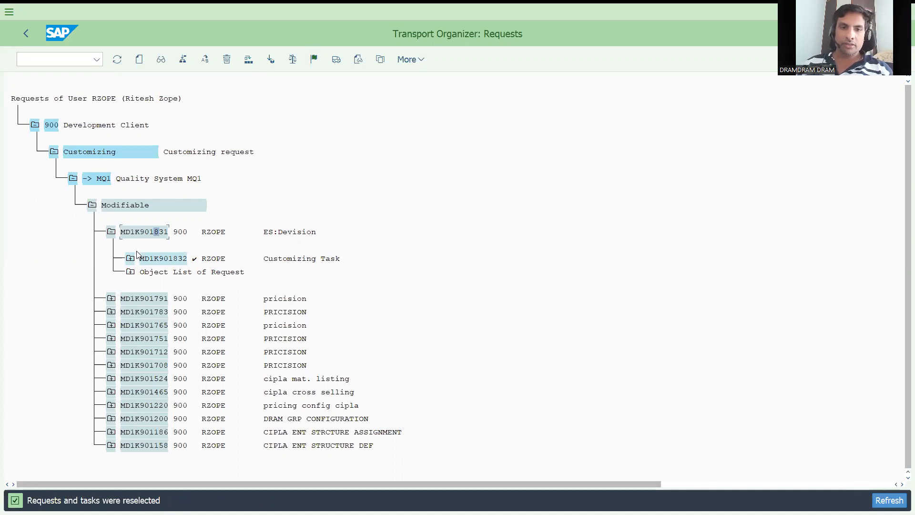
click(138, 233)
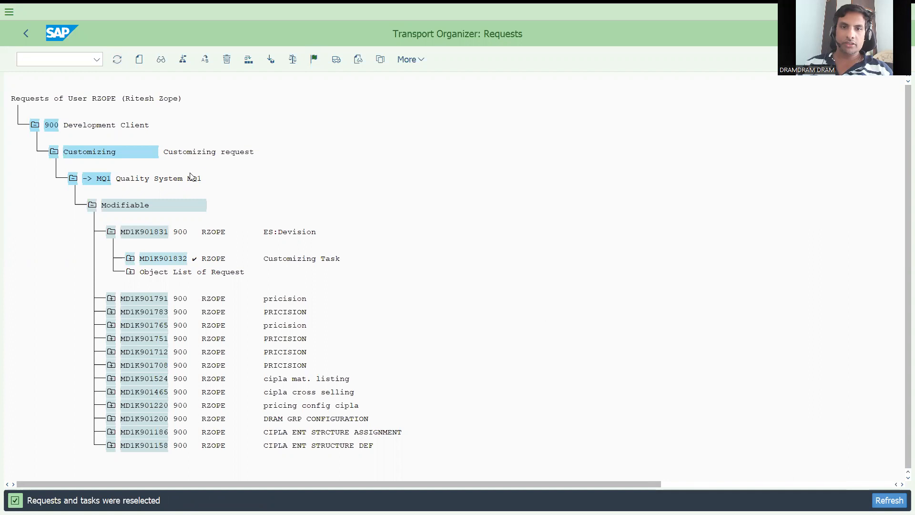
click(142, 232)
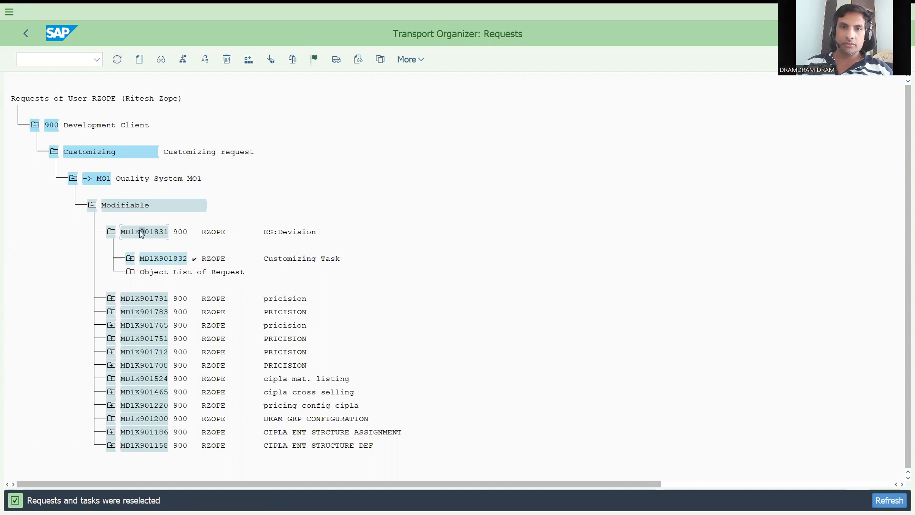
click(336, 61)
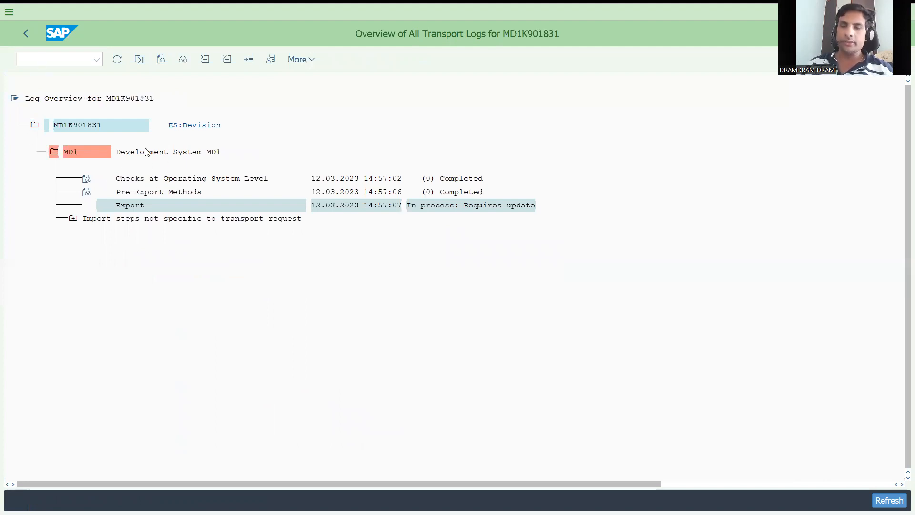
click(27, 33)
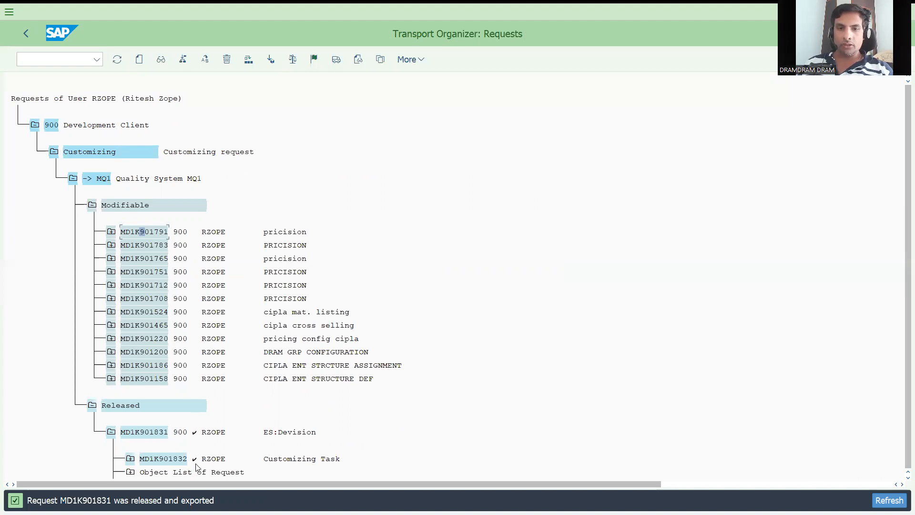
- Review the properties, documentation and objects of the released ES:Devision request, and return to the tree
double_click(149, 434)
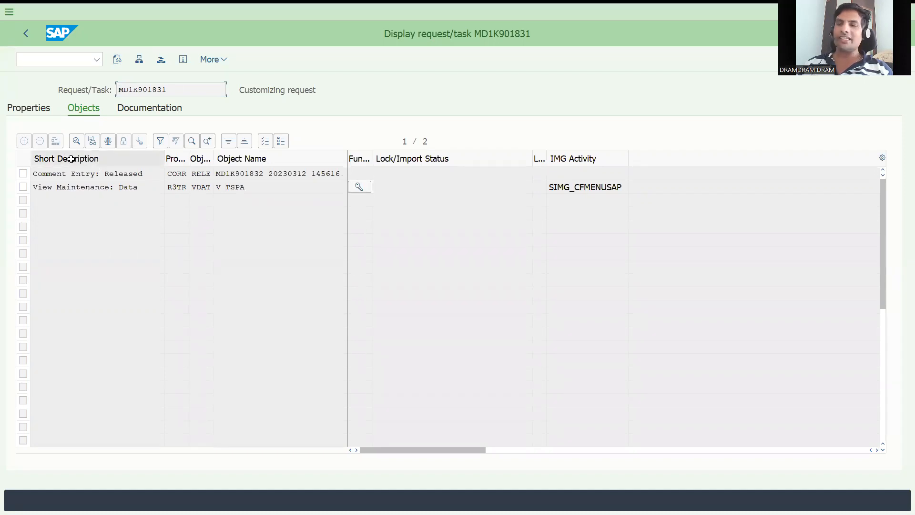
click(33, 110)
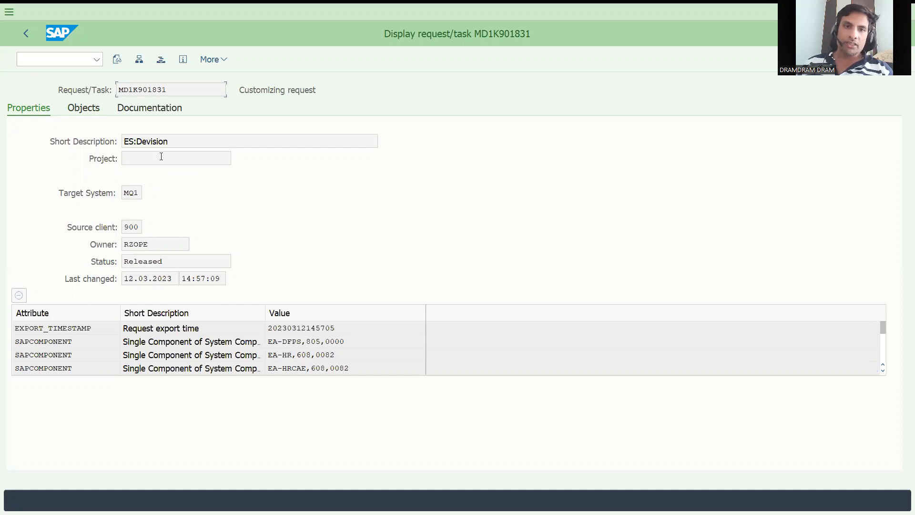
click(147, 109)
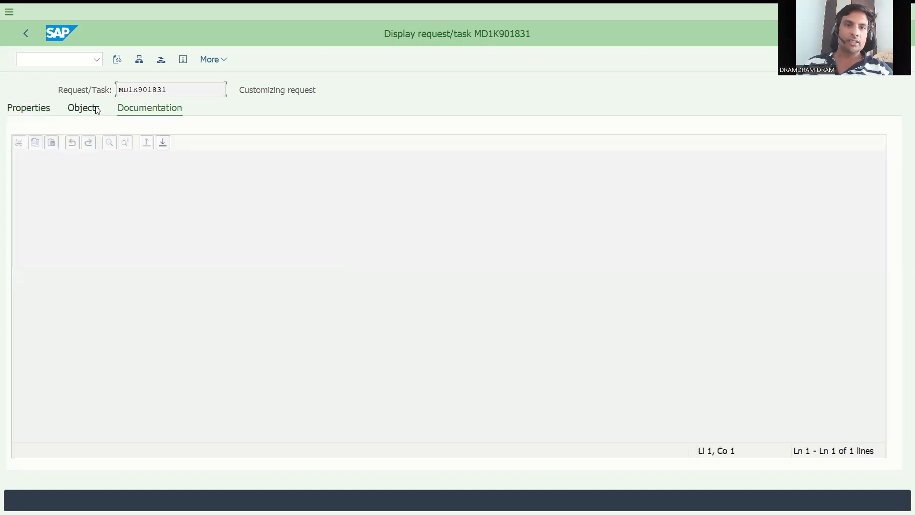
click(96, 109)
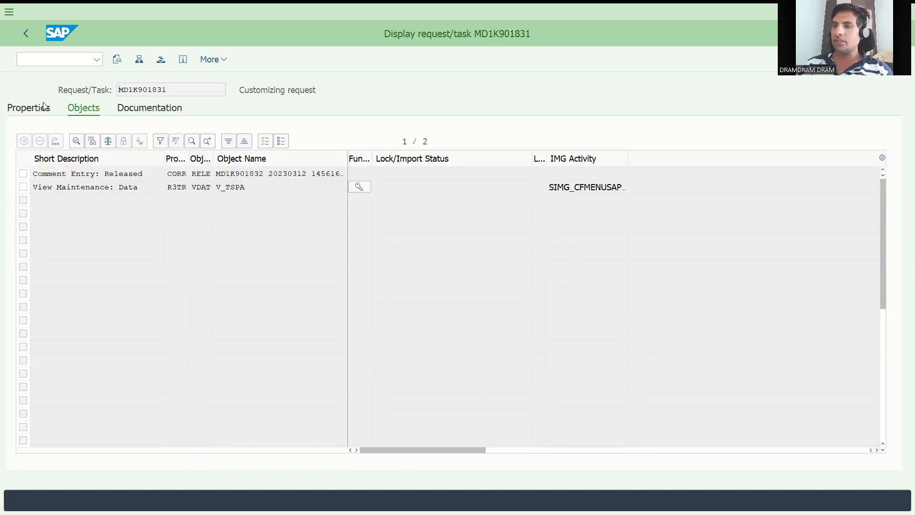
click(43, 106)
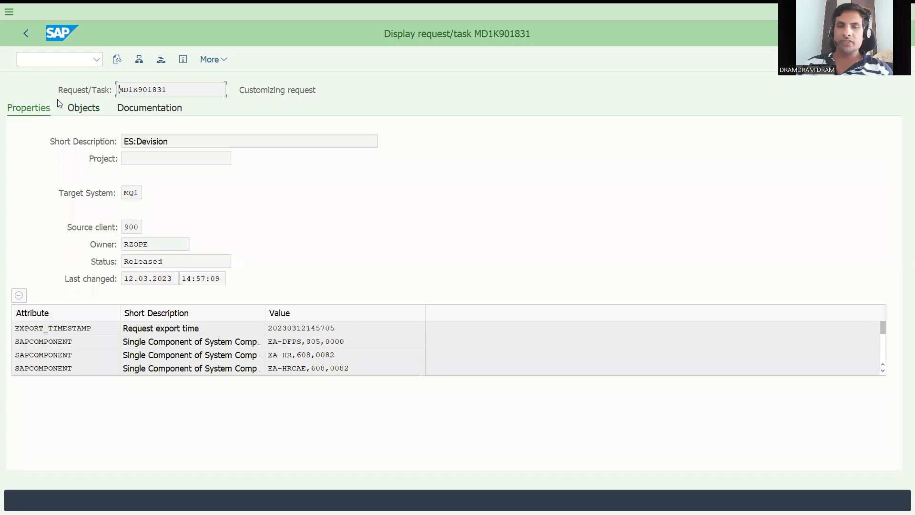
click(27, 33)
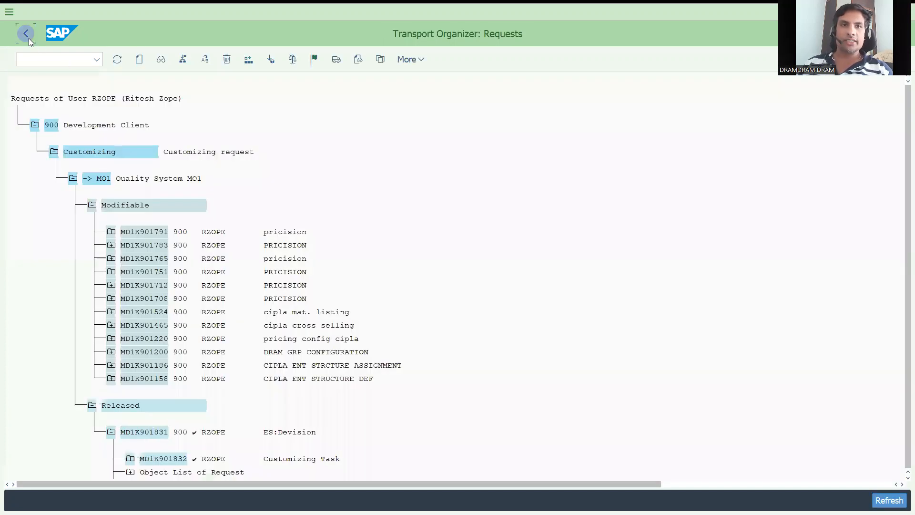
- List only released requests, excluding modifiable ones, then expand the ES:Devision request and open its details
click(27, 35)
click(17, 244)
click(16, 261)
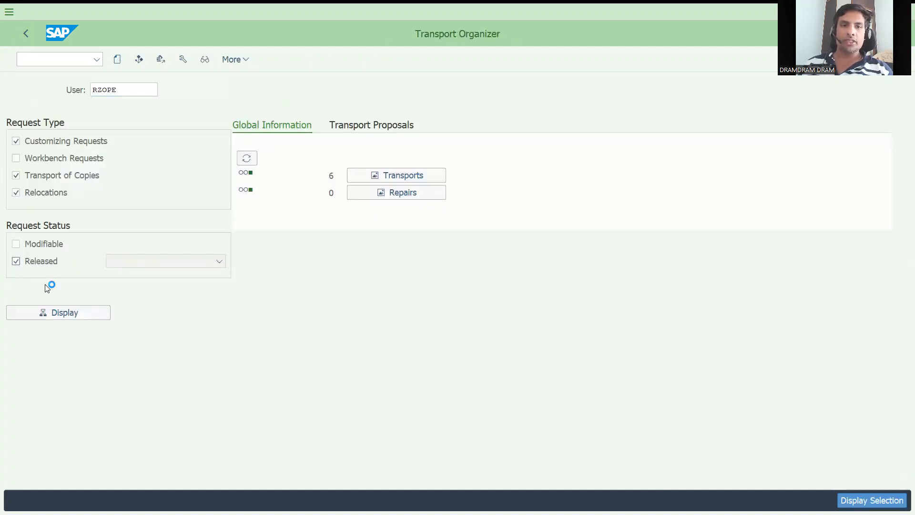
click(63, 314)
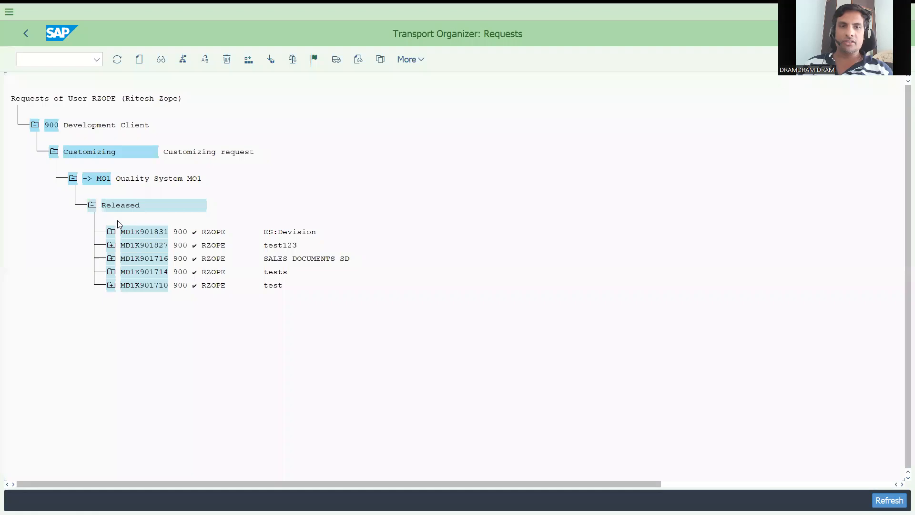
click(112, 232)
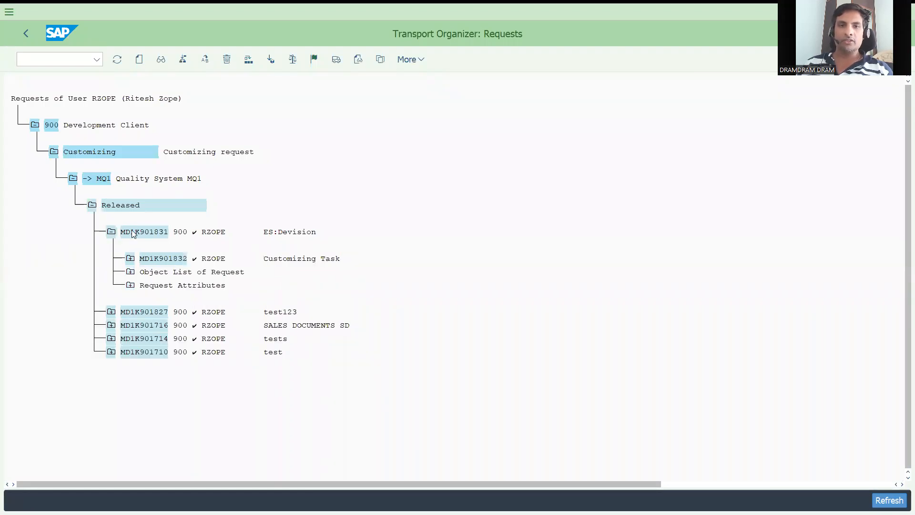
double_click(133, 233)
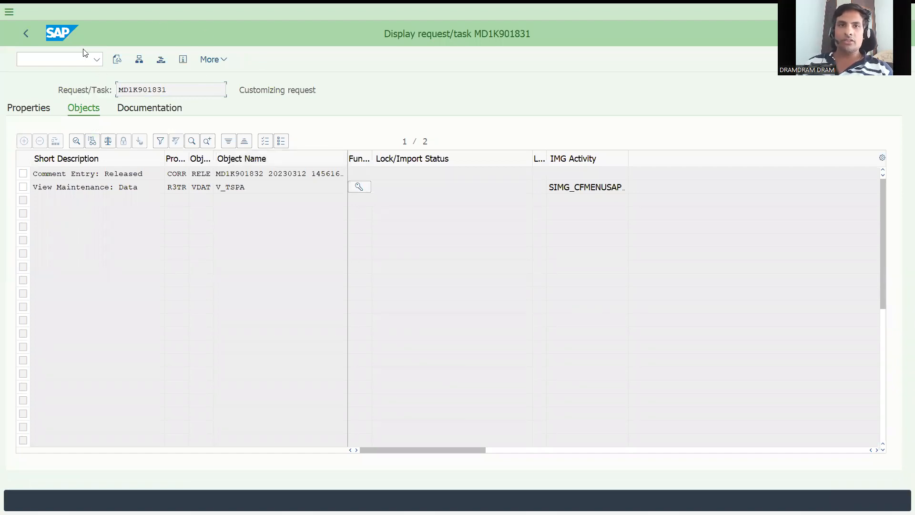
- Open the ABAP Editor with the transaction code /nse38 and execute the program RDDIT076
text(/n)
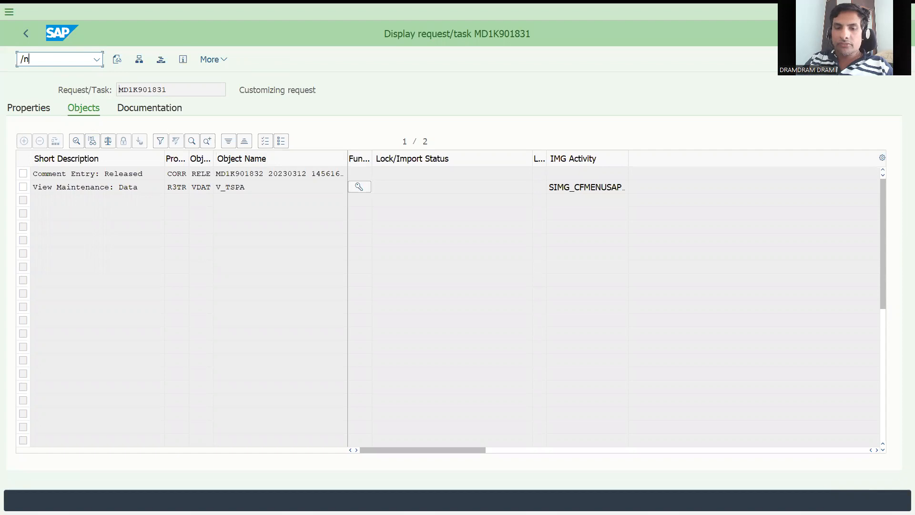
text(se38)
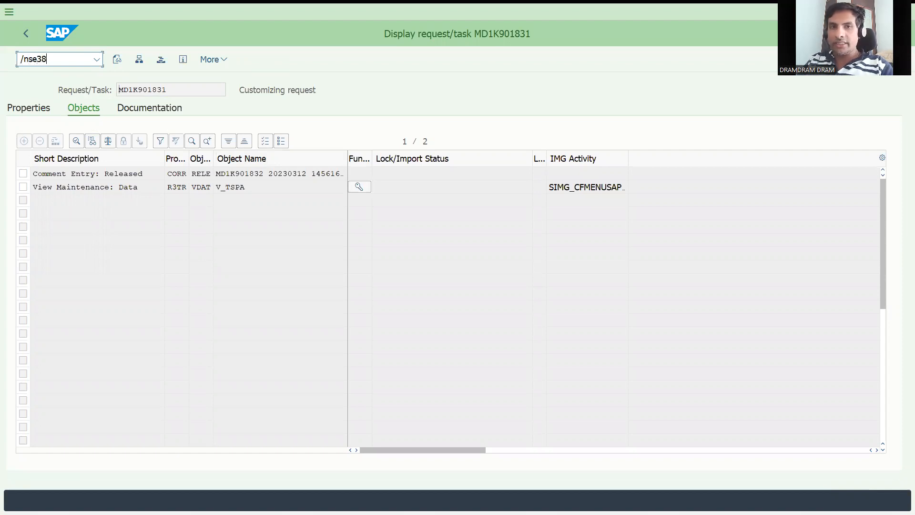
key(Return)
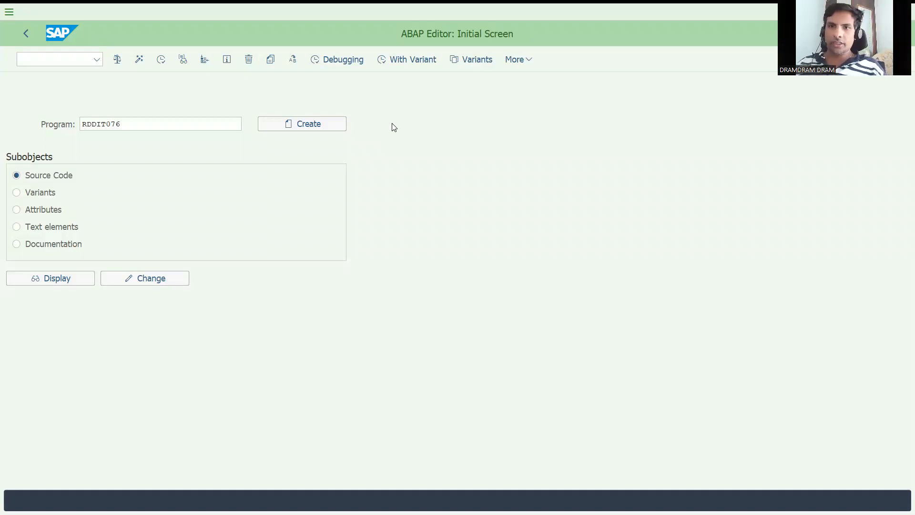
key(alt+Tab)
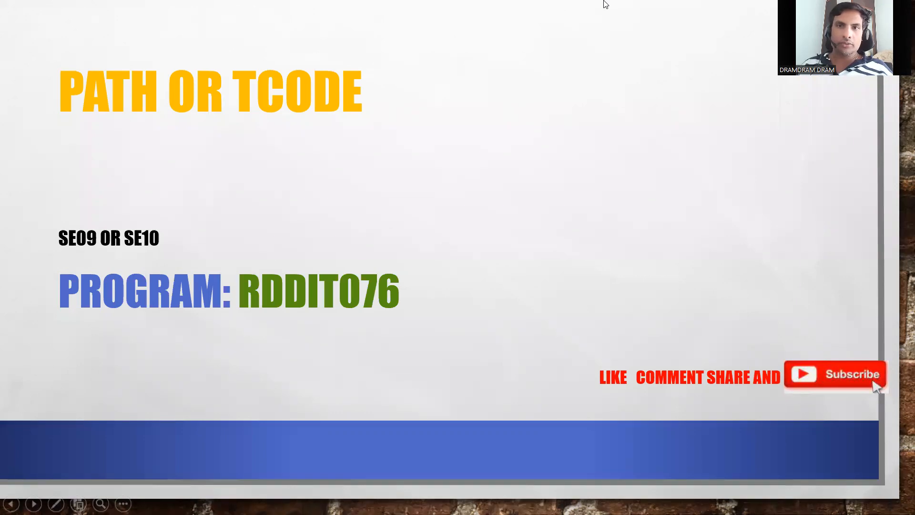
key(alt+Tab)
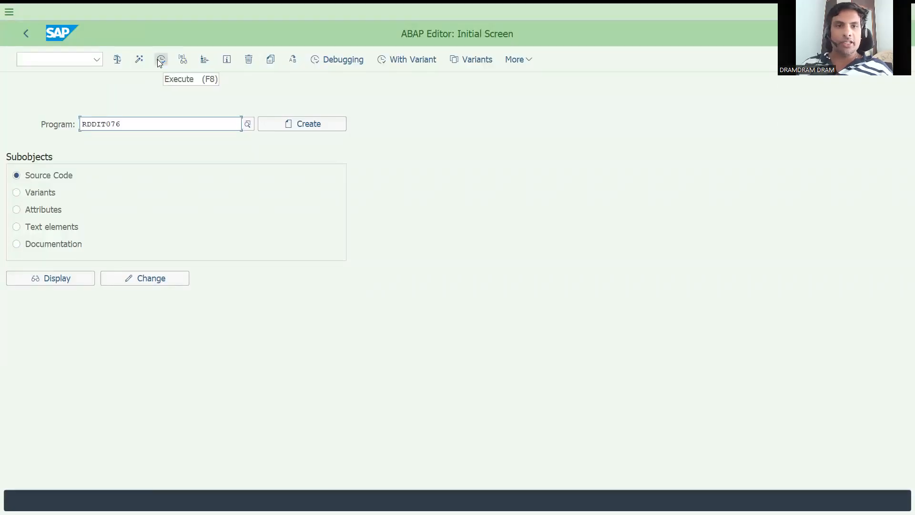
click(161, 60)
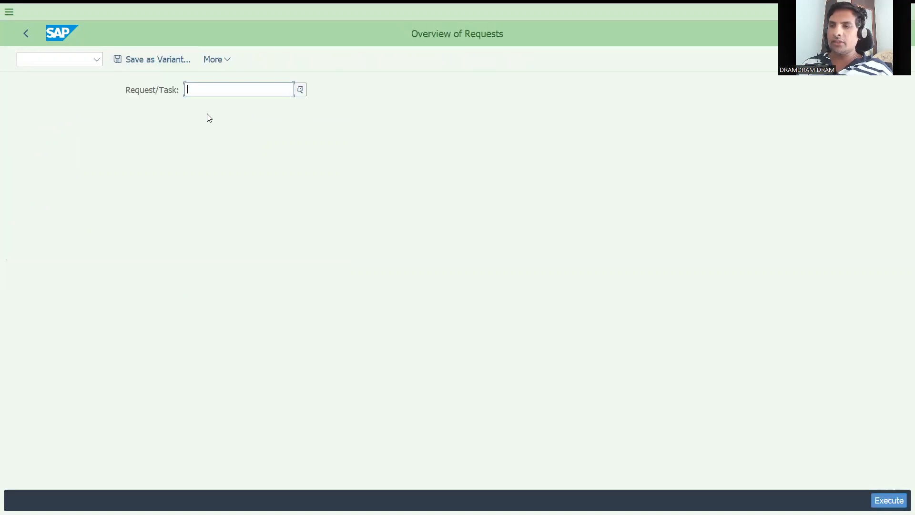
- Open the Transport Organizer in a separate session with the transaction code /ose09
click(57, 60)
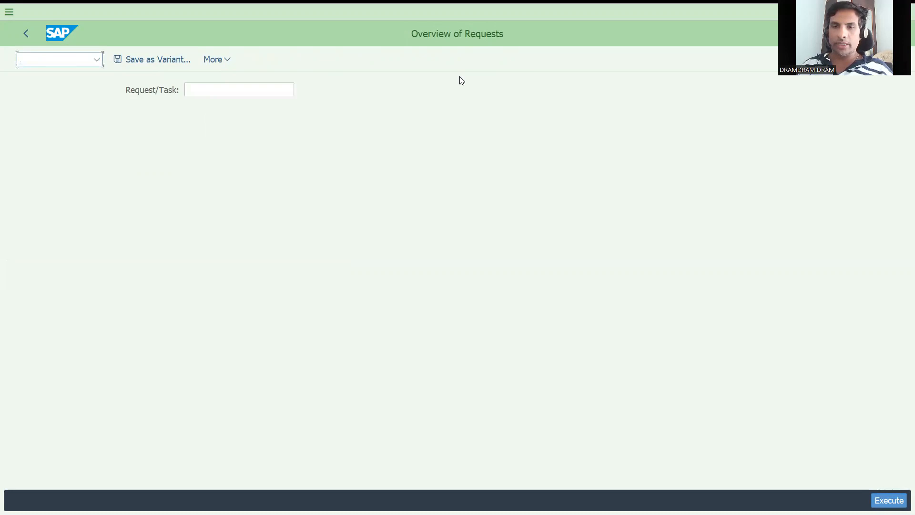
key(alt+Tab)
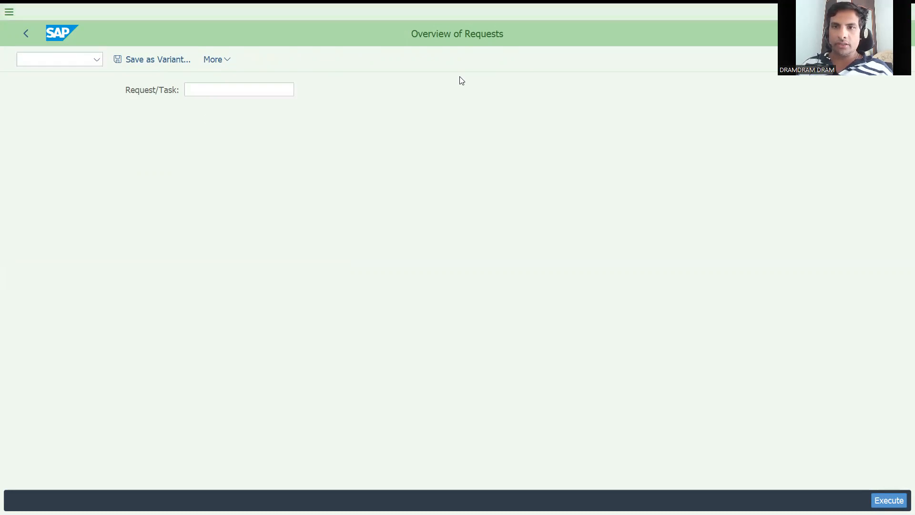
click(53, 59)
text(/)
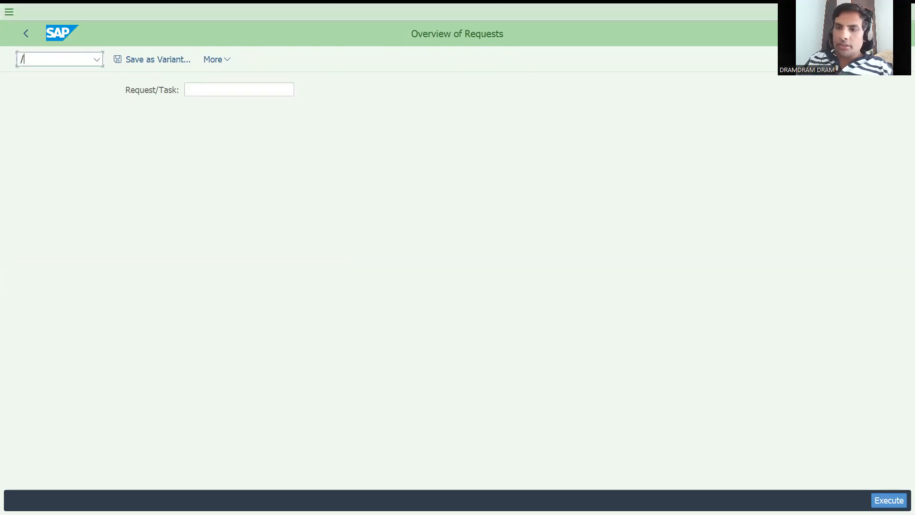
text(ose)
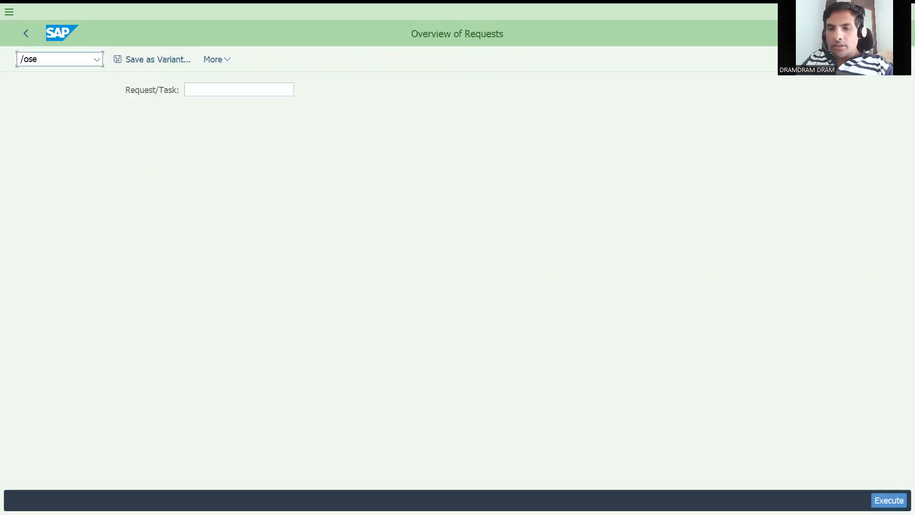
text(09)
key(Return)
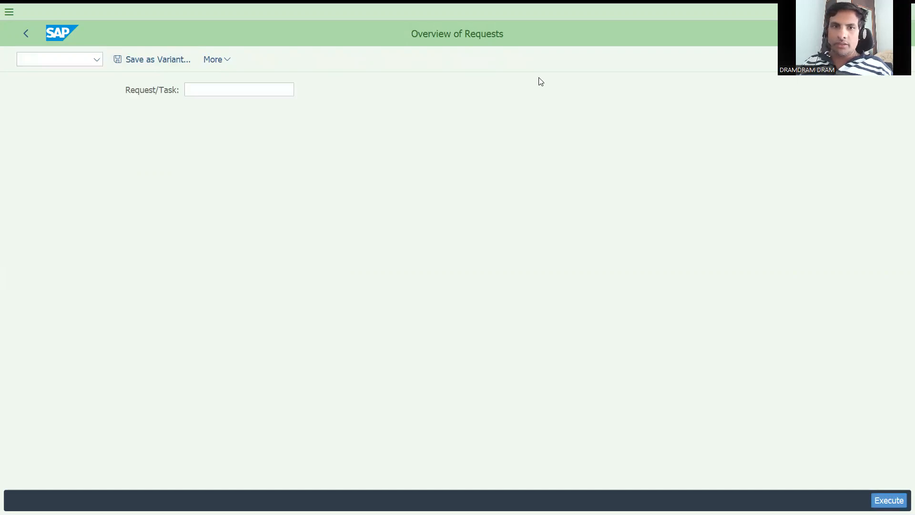
- Copy the number of the released ES:Devision request from the Transport Organizer and run the Overview of Requests for it
key(F8)
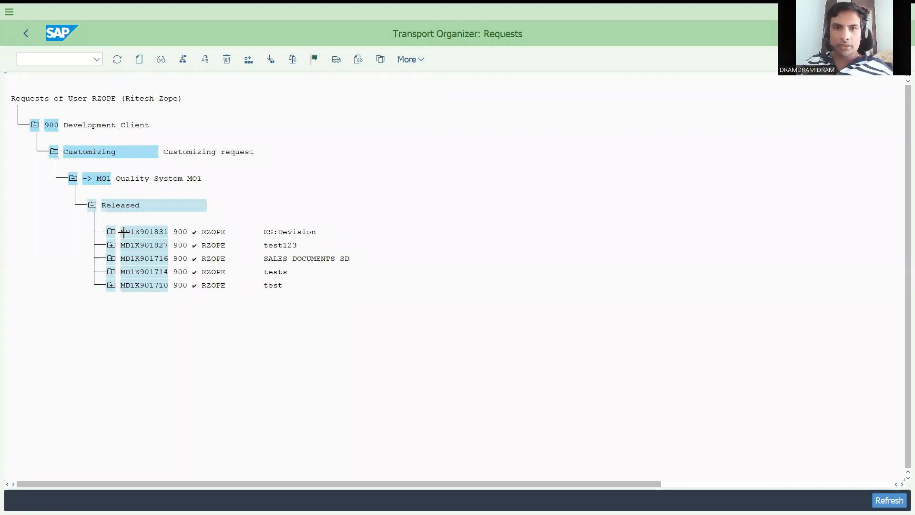
drag(122, 232, 171, 236)
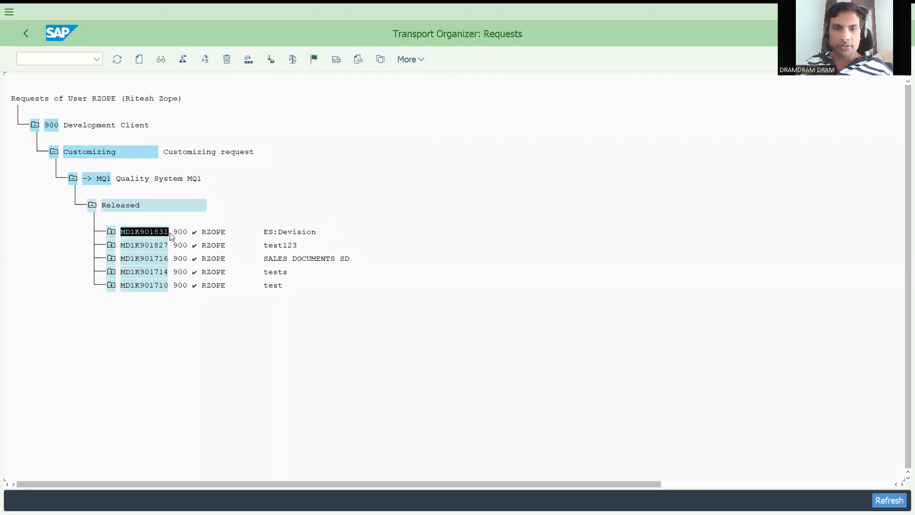
key(ctrl+c)
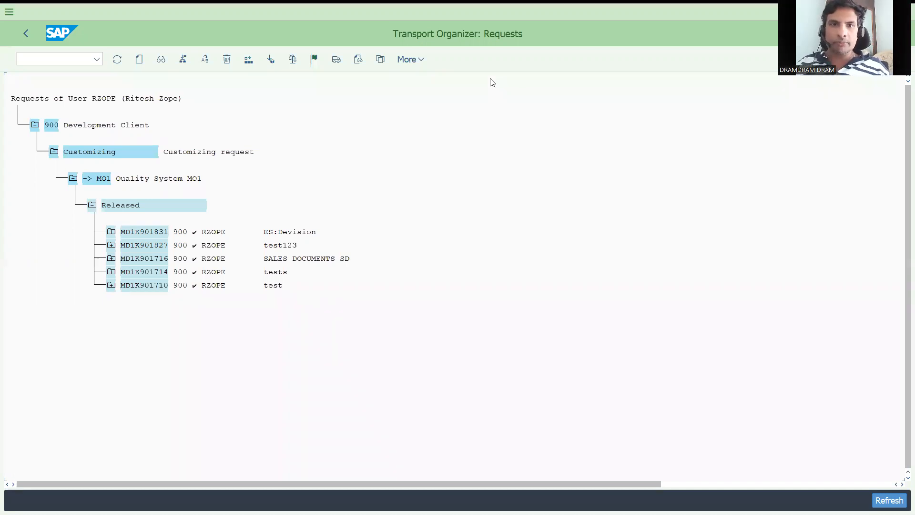
key(F3)
key(ctrl+v)
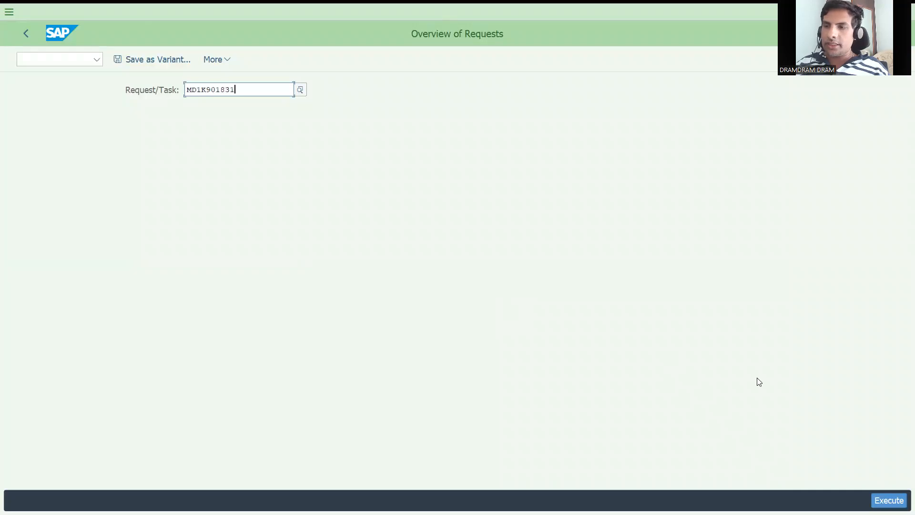
click(889, 500)
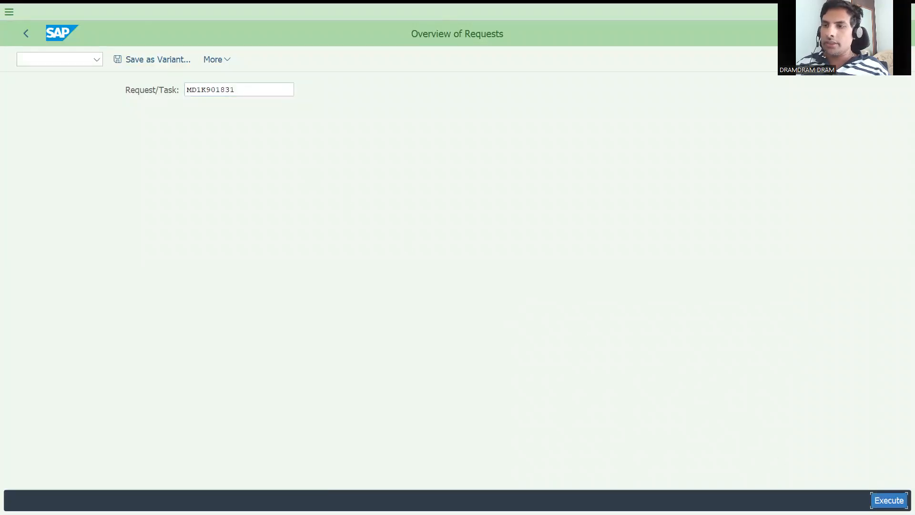
click(888, 500)
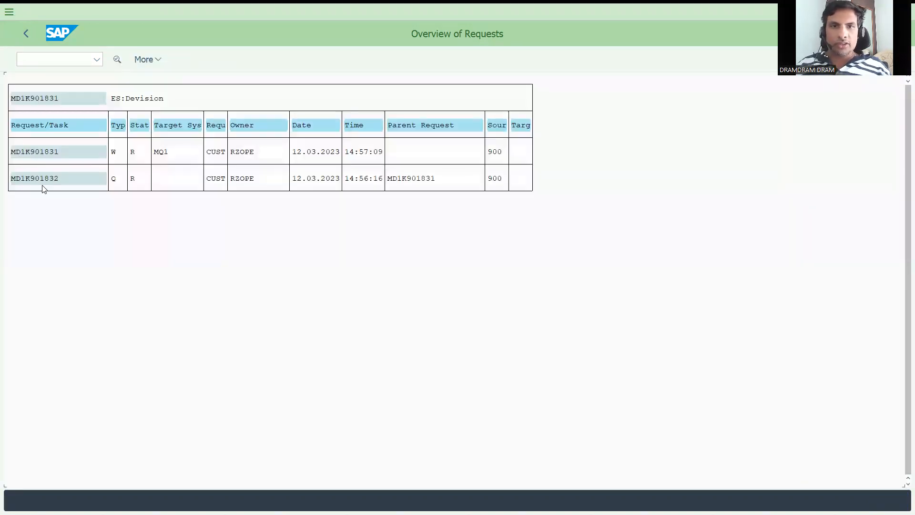
- Open the details of the ES:Devision parent request from the overview and switch them to change mode
click(17, 152)
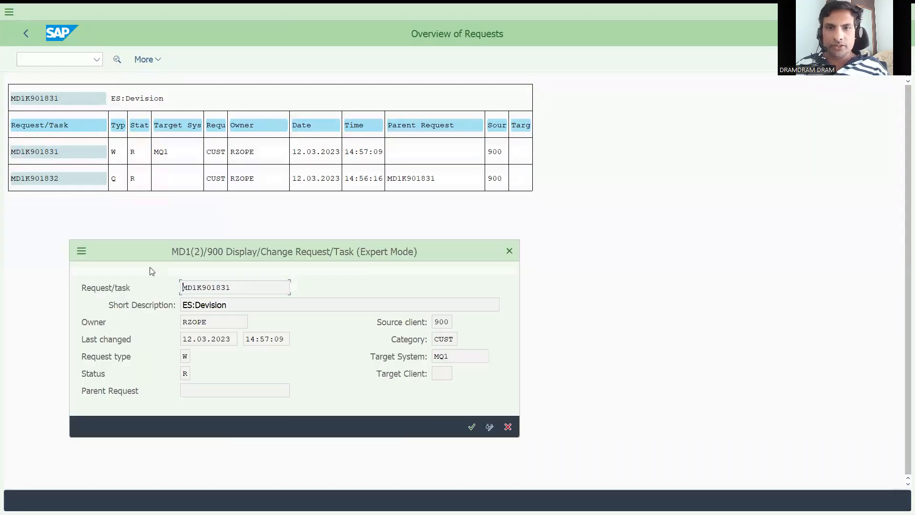
click(250, 306)
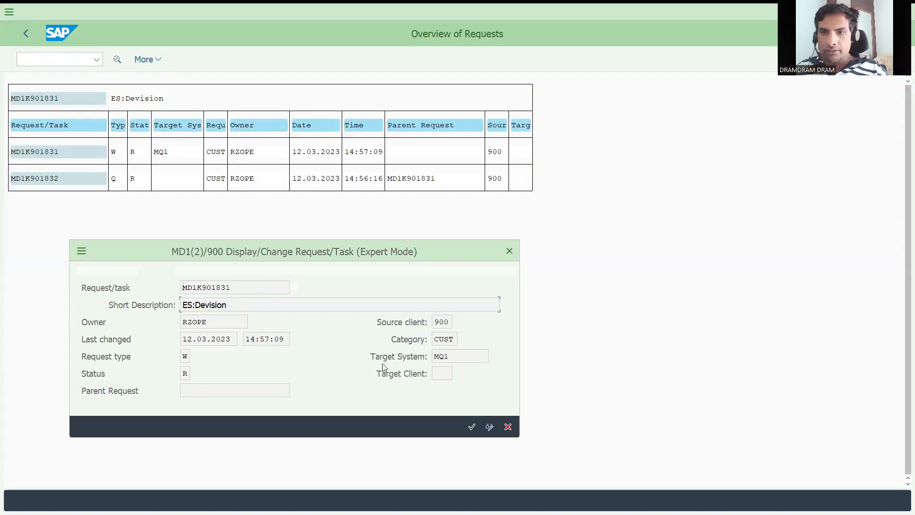
click(489, 428)
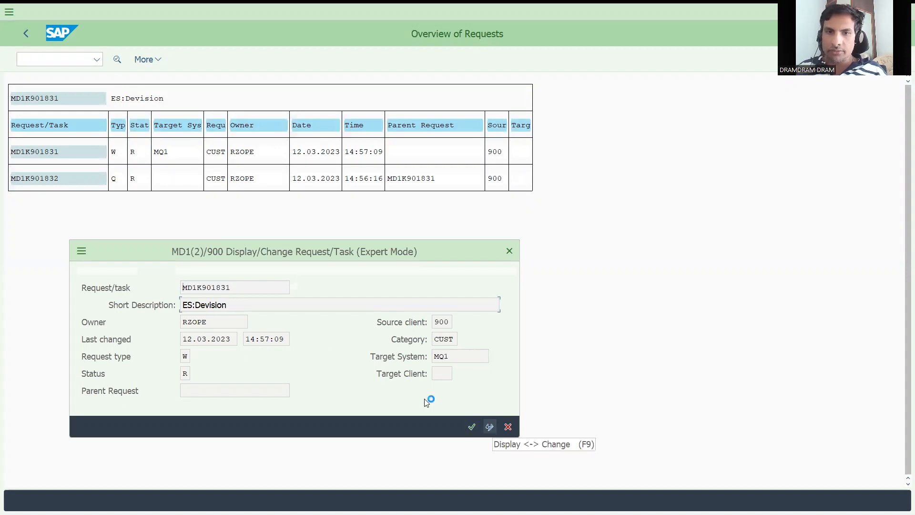
- Change the request's short description to "ES:Devision for subcription relvant work", save it, and refresh the Transport Organizer's request list
click(234, 305)
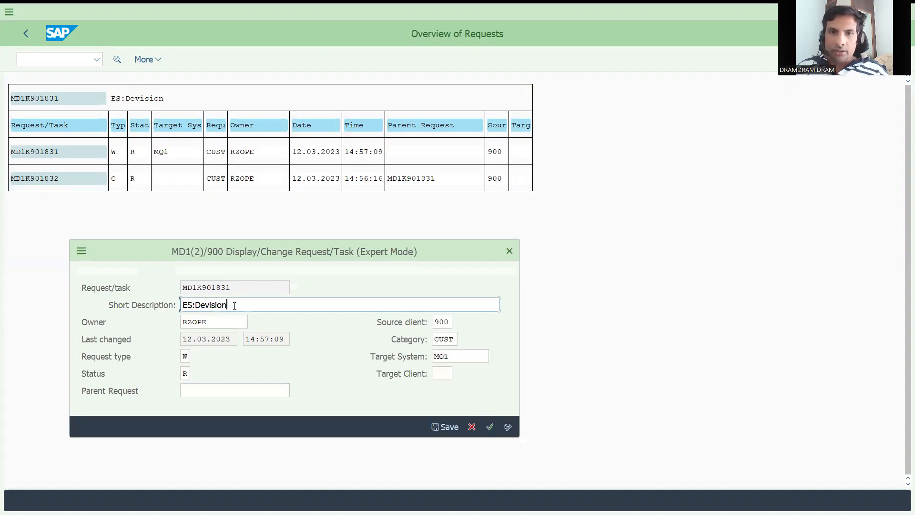
text(for su)
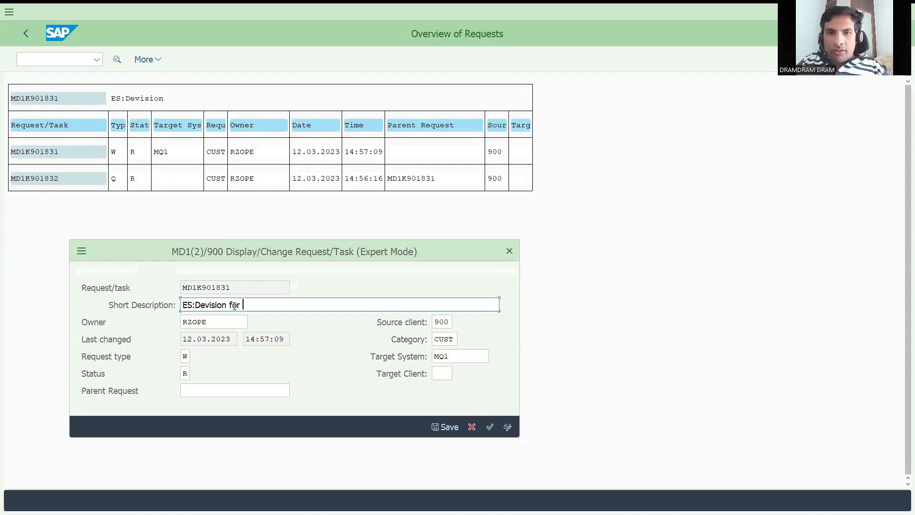
text(rip)
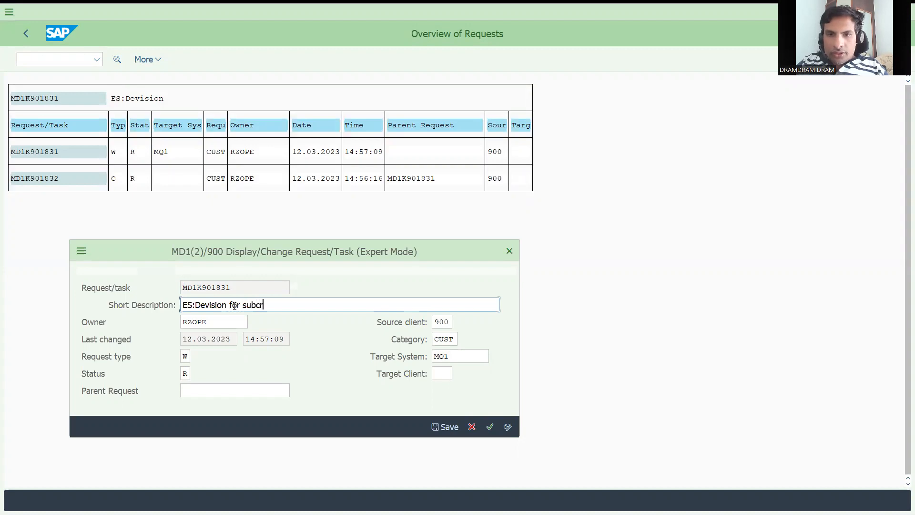
text(tio)
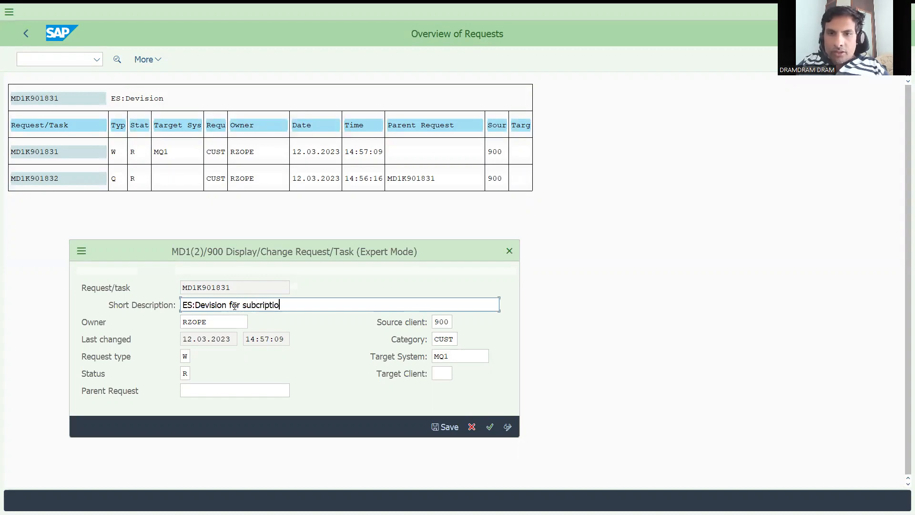
text(n relva)
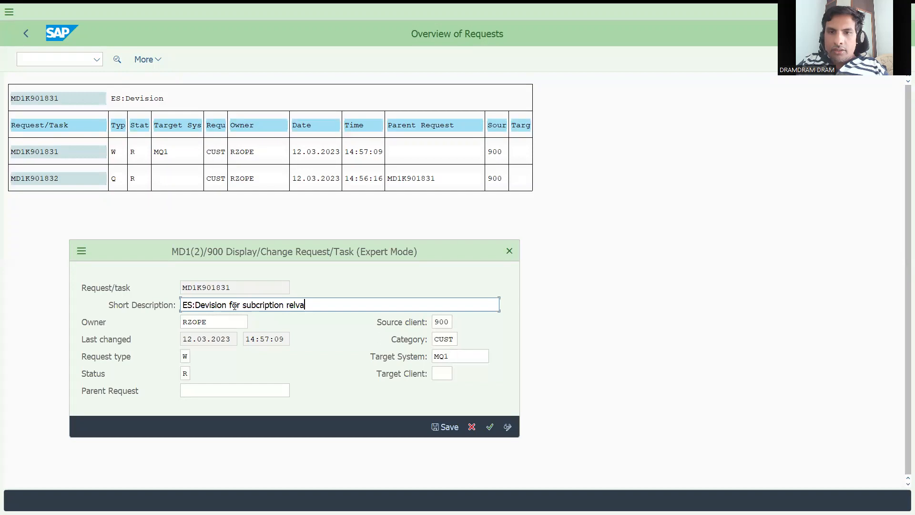
text(nt work)
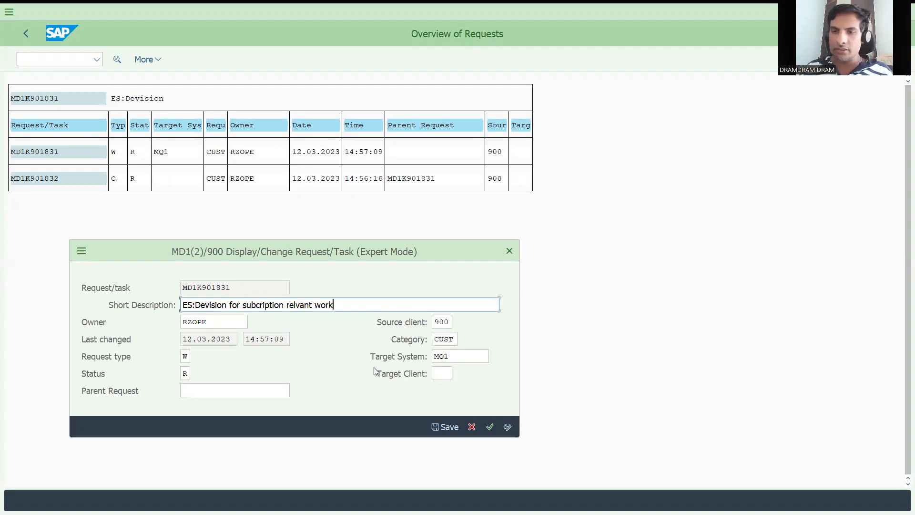
click(442, 429)
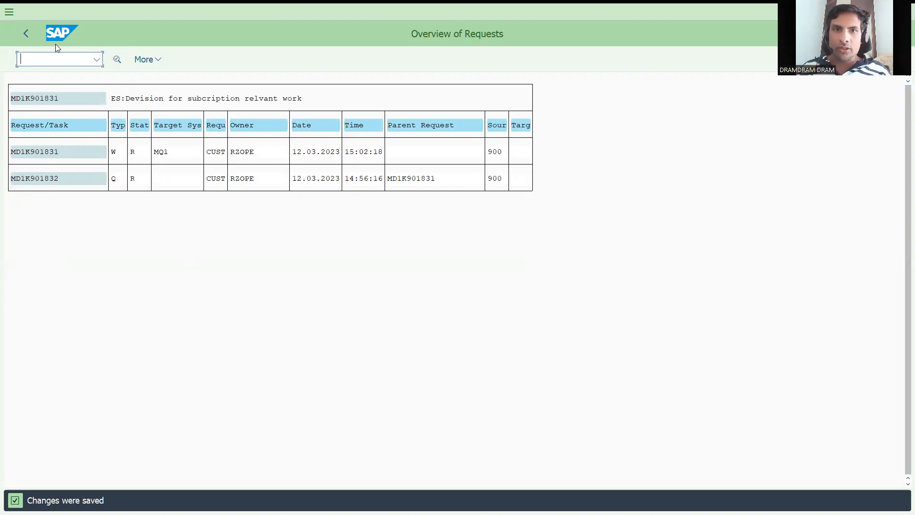
click(28, 38)
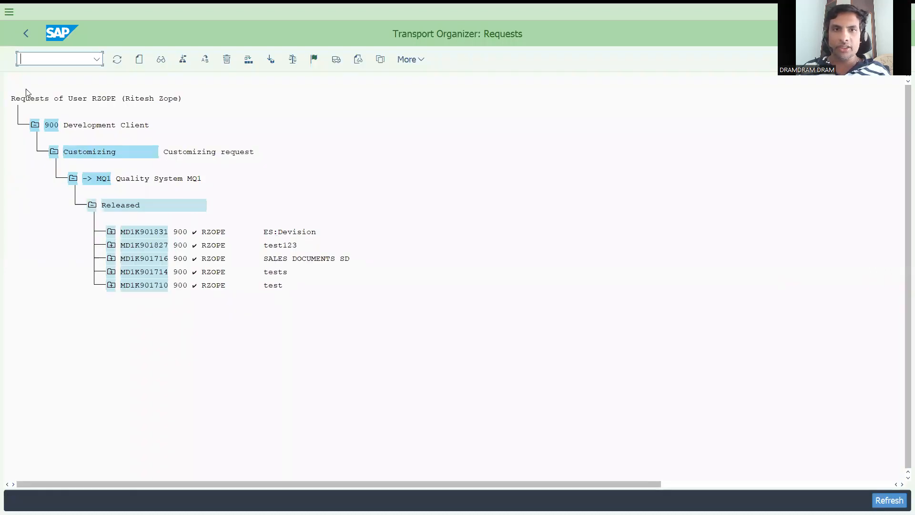
click(117, 59)
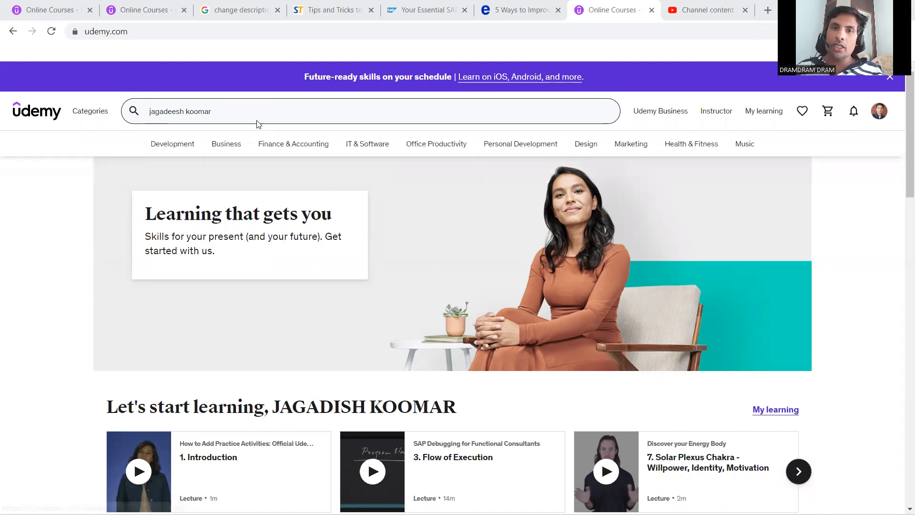
- Switch to Udemy in the browser, search for the instructor's name, and look through the first SAP courses listed
click(246, 106)
key(Return)
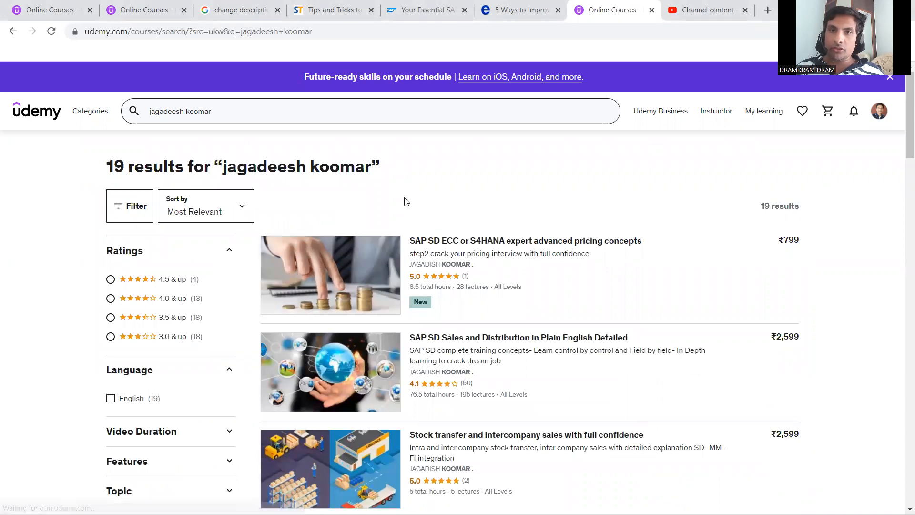
mouse_move(363, 293)
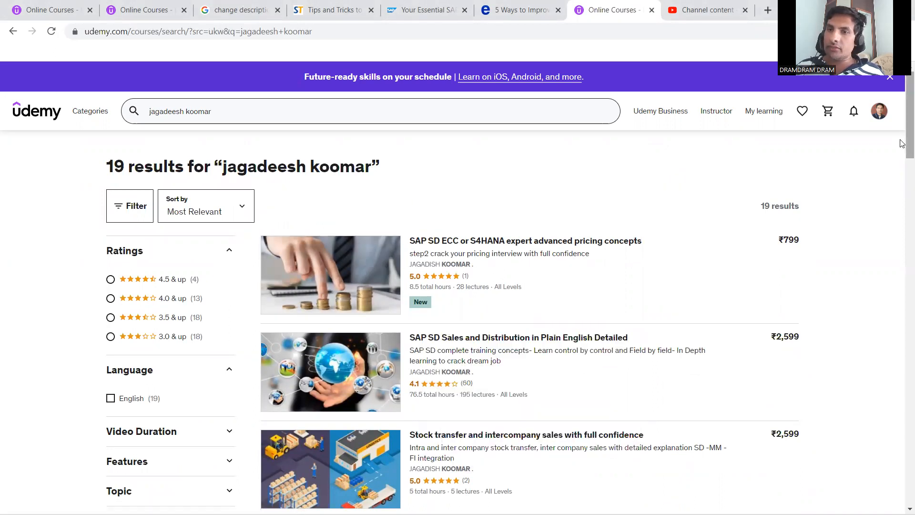
scroll(902, 169, down, 3)
mouse_move(411, 208)
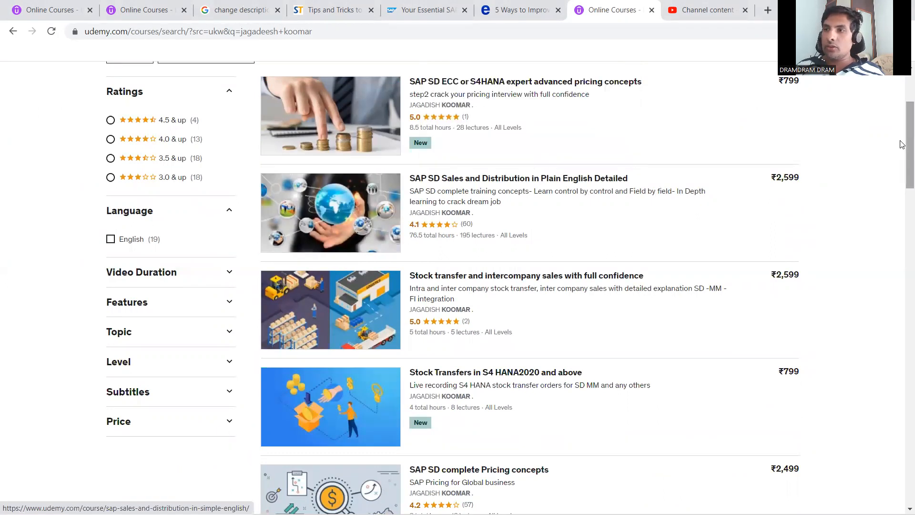
scroll(903, 169, down, 2)
scroll(902, 169, up, 1)
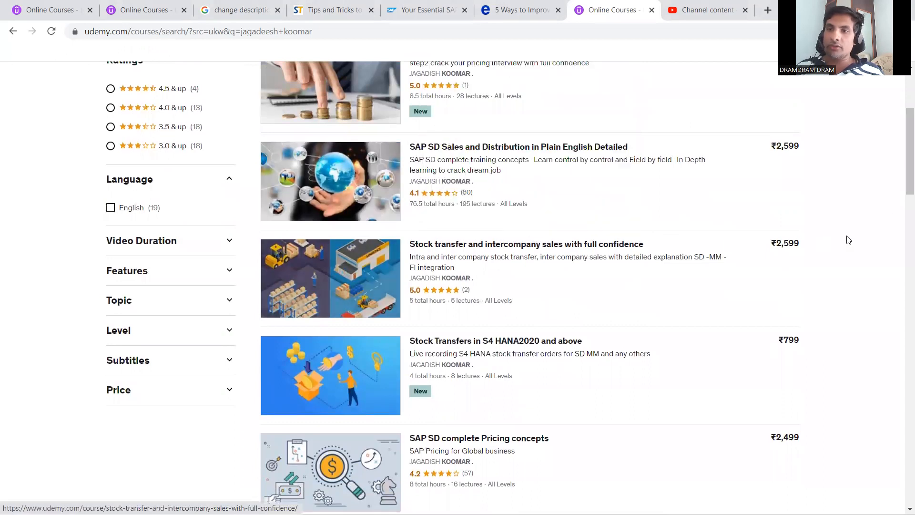
scroll(903, 186, down, 4)
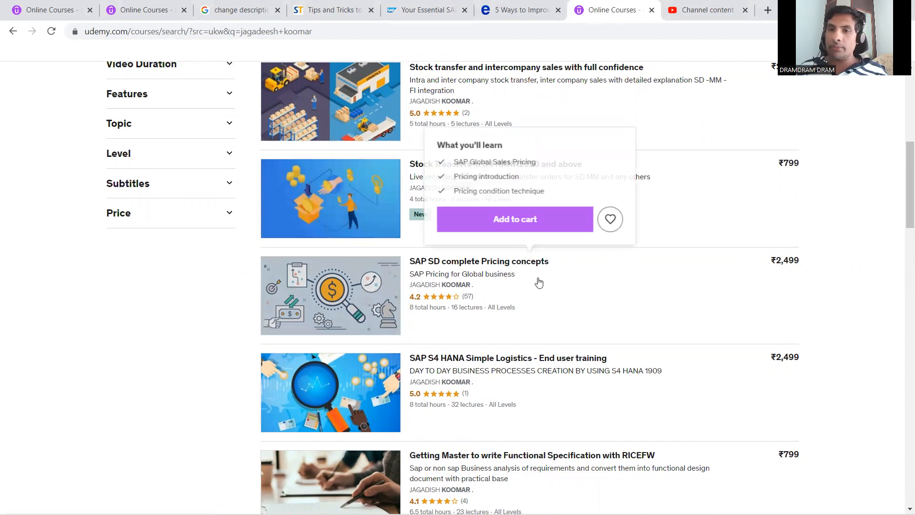
- Look through the instructor's remaining SAP courses, including the credit management ones, and return to the beginning of the results
drag(903, 185, 903, 133)
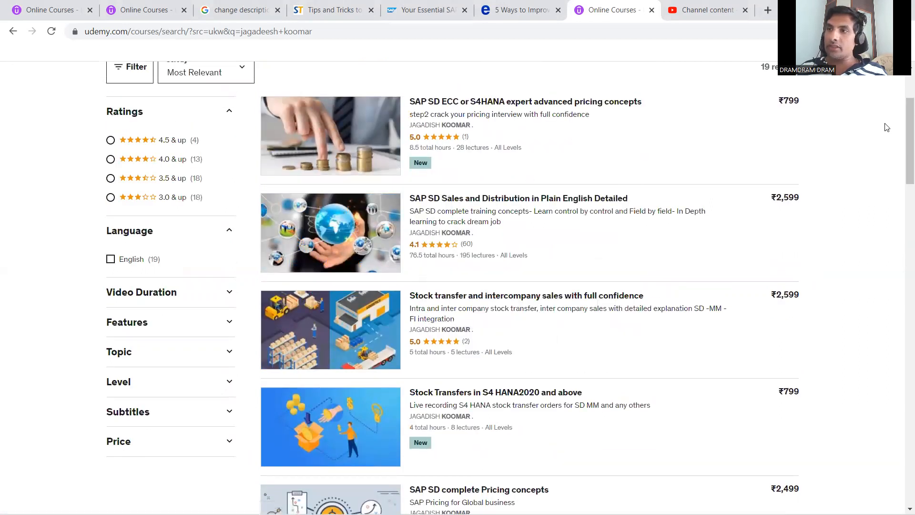
drag(902, 137, 902, 213)
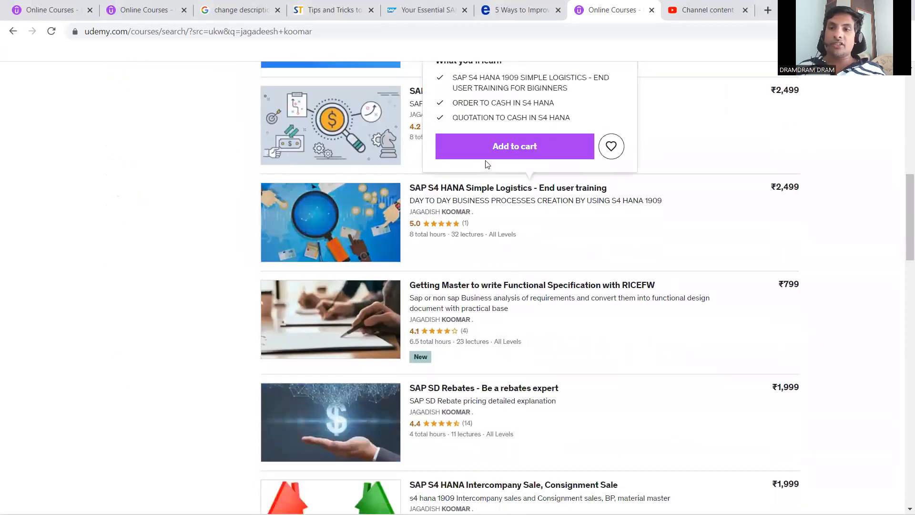
mouse_move(347, 323)
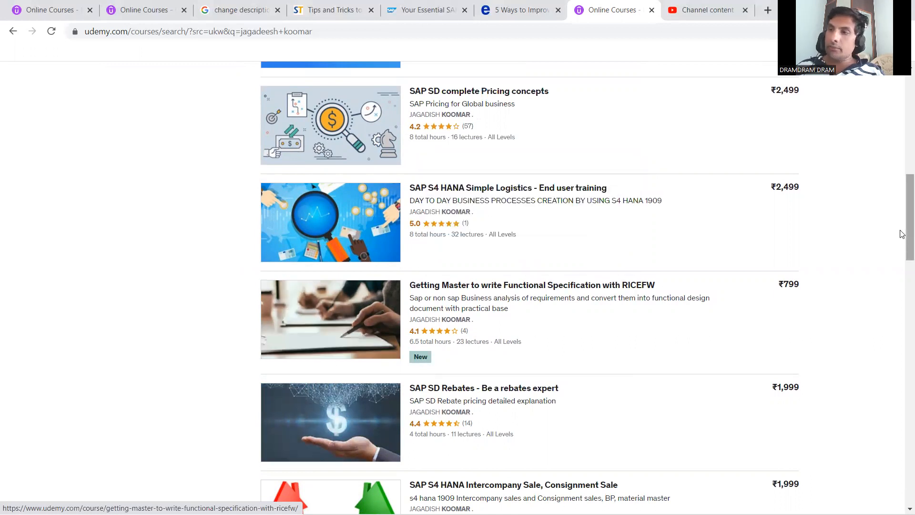
scroll(902, 223, down, 7)
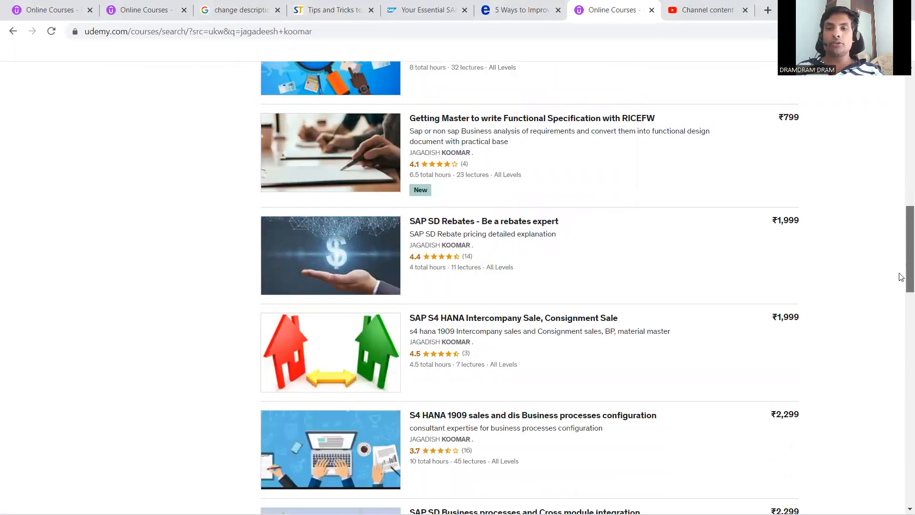
scroll(900, 292, down, 5)
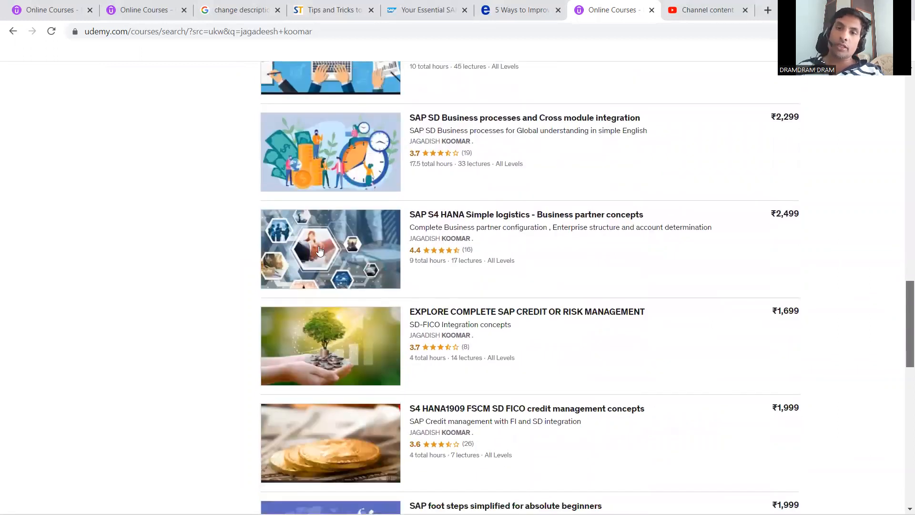
scroll(371, 232, down, 1)
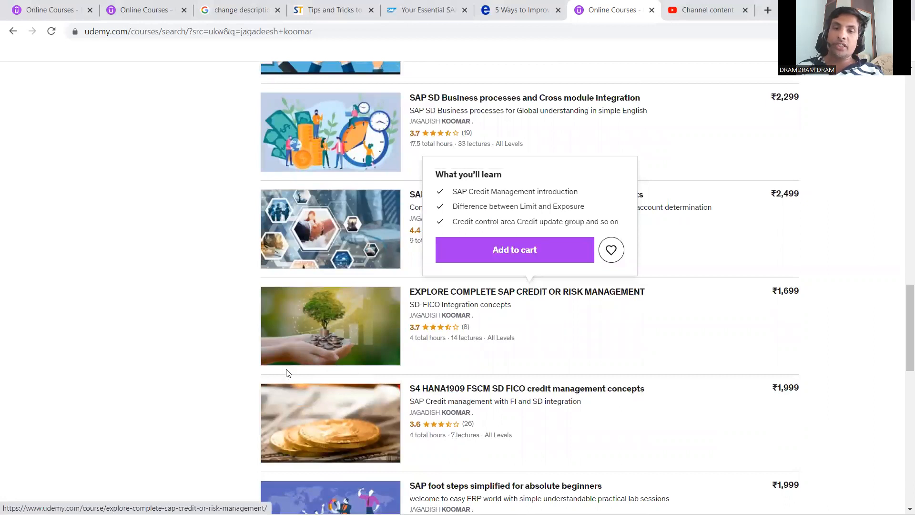
mouse_move(303, 437)
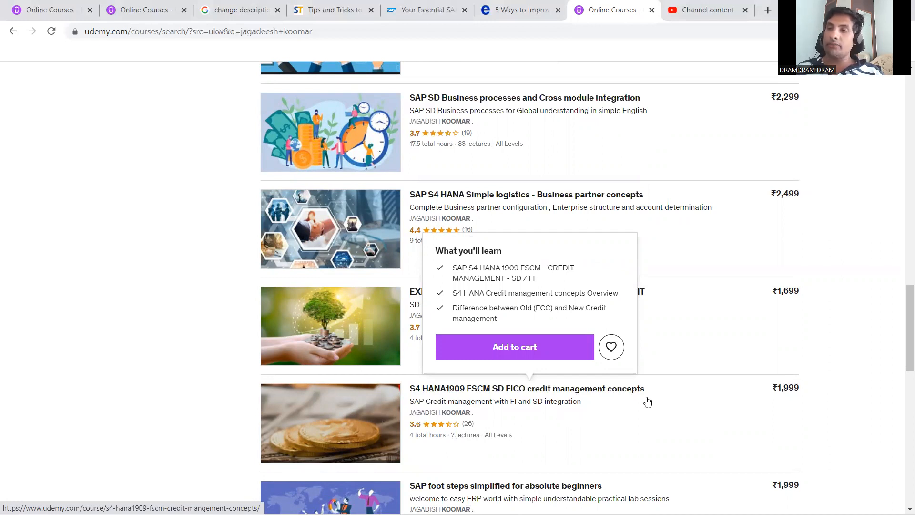
drag(901, 393, 903, 119)
click(900, 362)
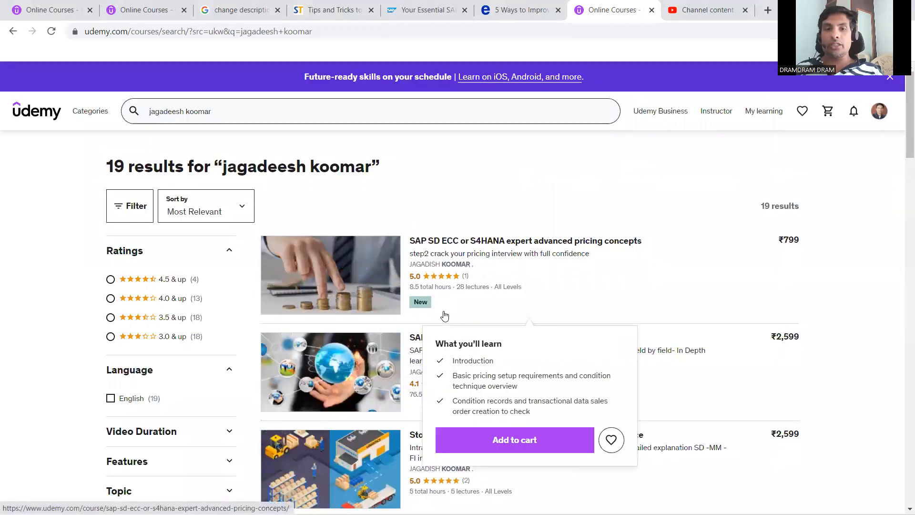